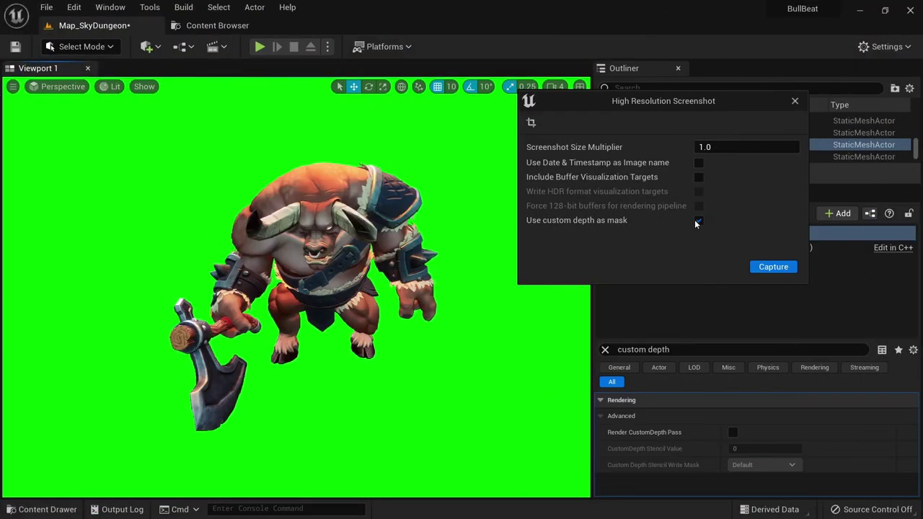
# Take an F9 viewport screenshot and open the saved ScreenShot00000.png to check it.
pyautogui.click(697, 220)
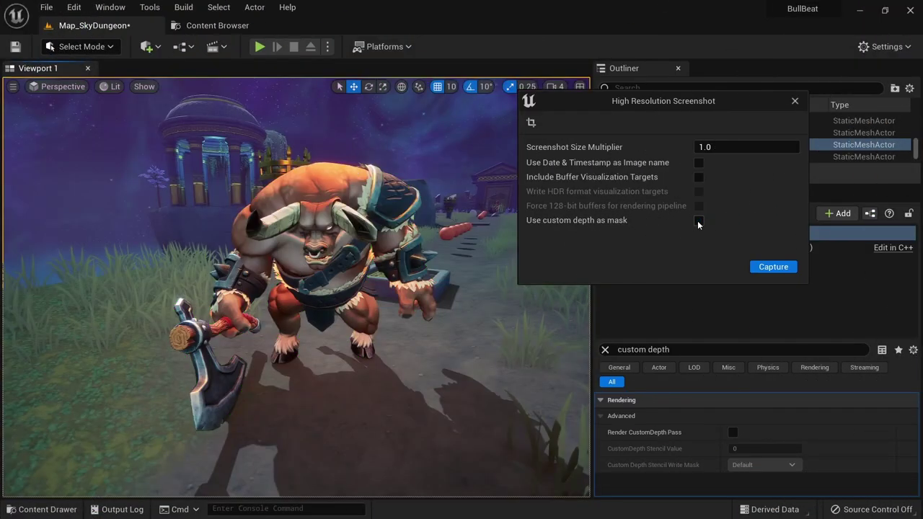
pyautogui.click(697, 221)
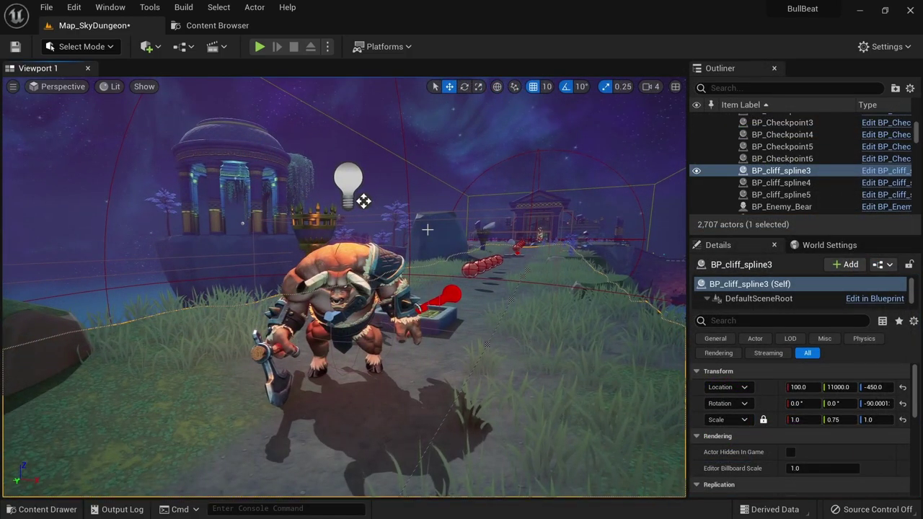
pyautogui.press('F9')
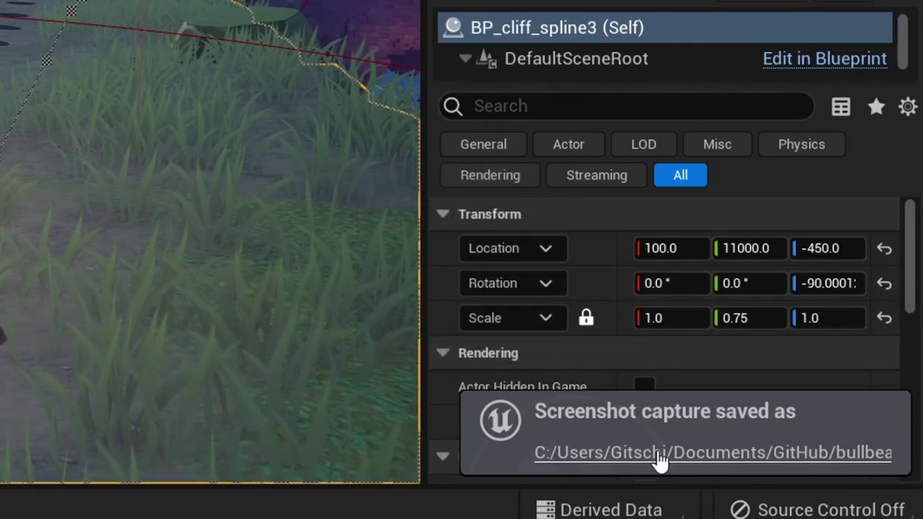
pyautogui.click(690, 452)
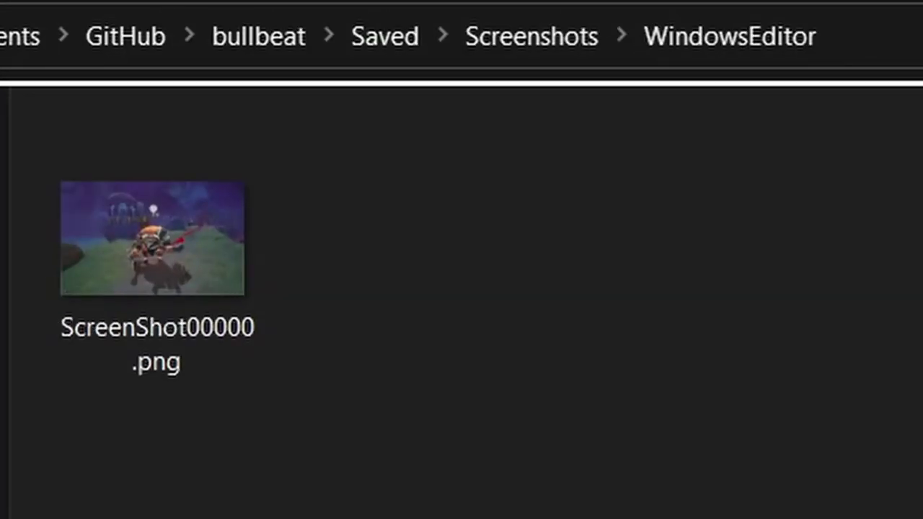
pyautogui.doubleClick(128, 335)
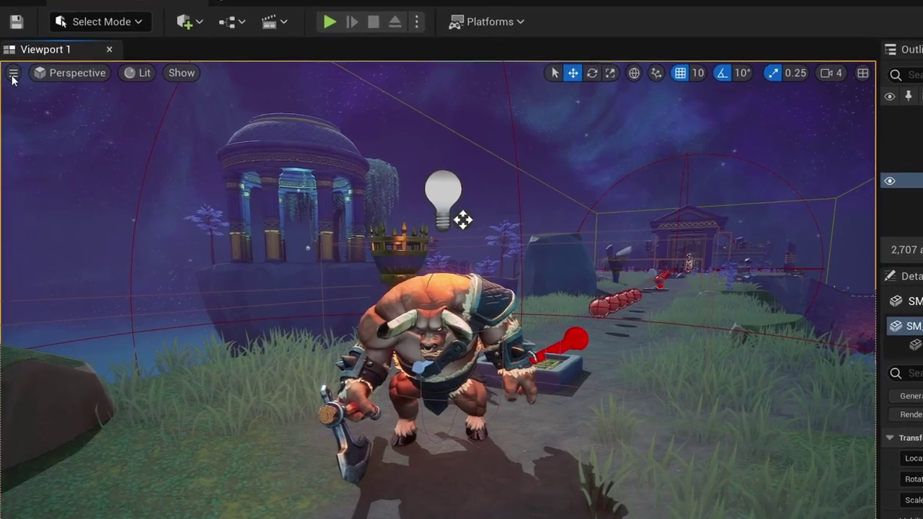
# Capture HighresScreenshot00000.png with the High Resolution Screenshot tool at default settings, then open its folder.
pyautogui.click(13, 73)
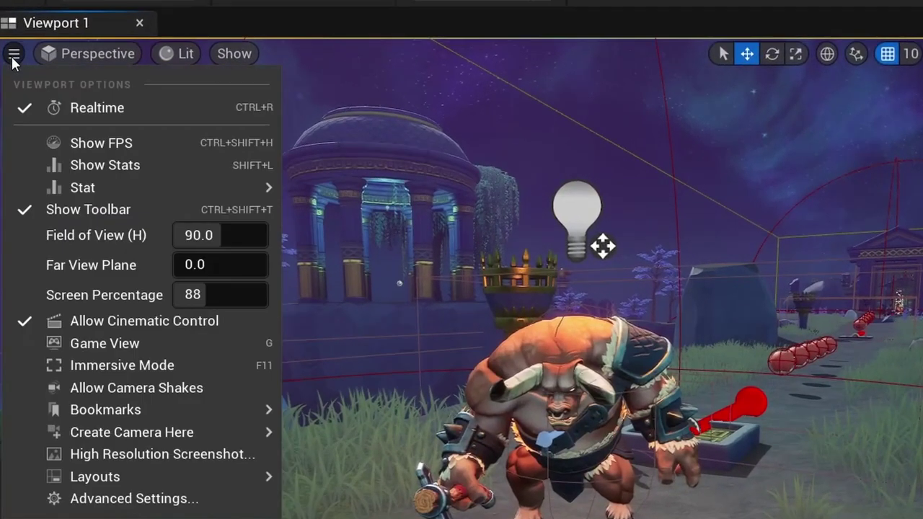
pyautogui.moveTo(98, 364)
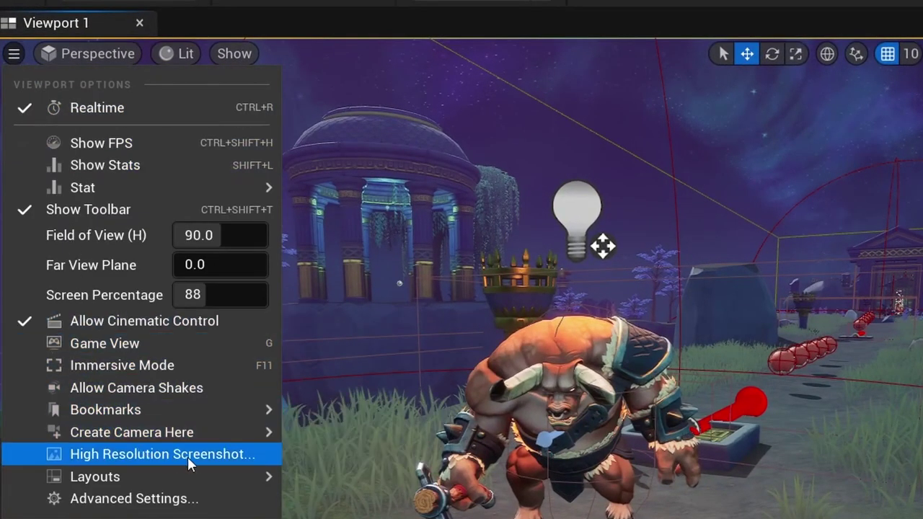
pyautogui.click(247, 455)
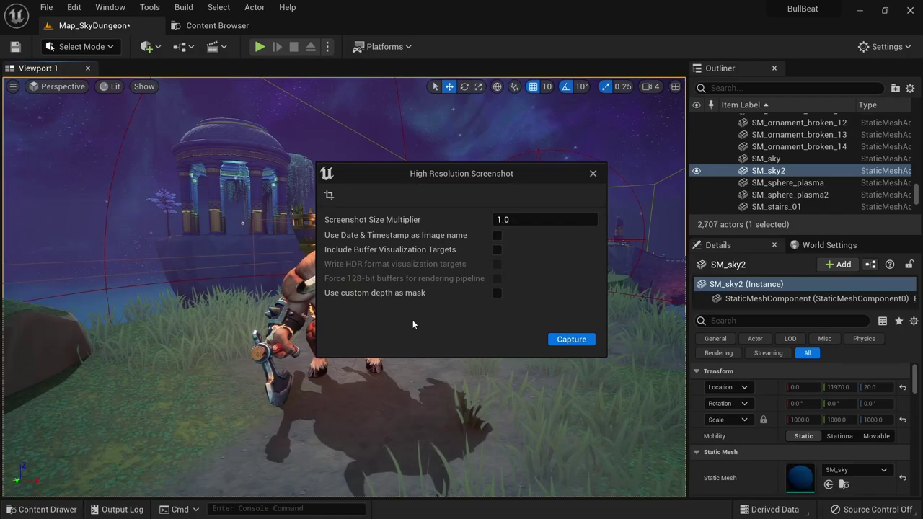
pyautogui.click(571, 340)
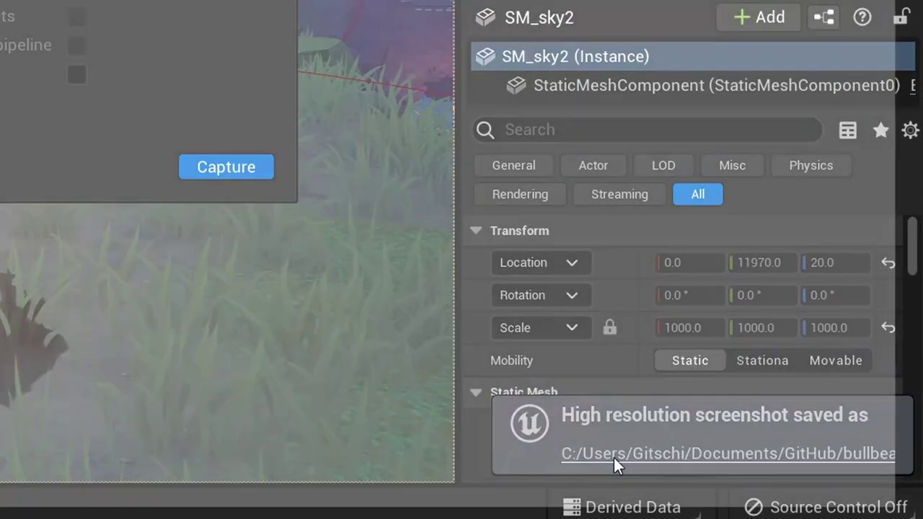
# Open the Screenshots\WindowsEditor folder and view the captured PNG in Photos.
pyautogui.click(764, 493)
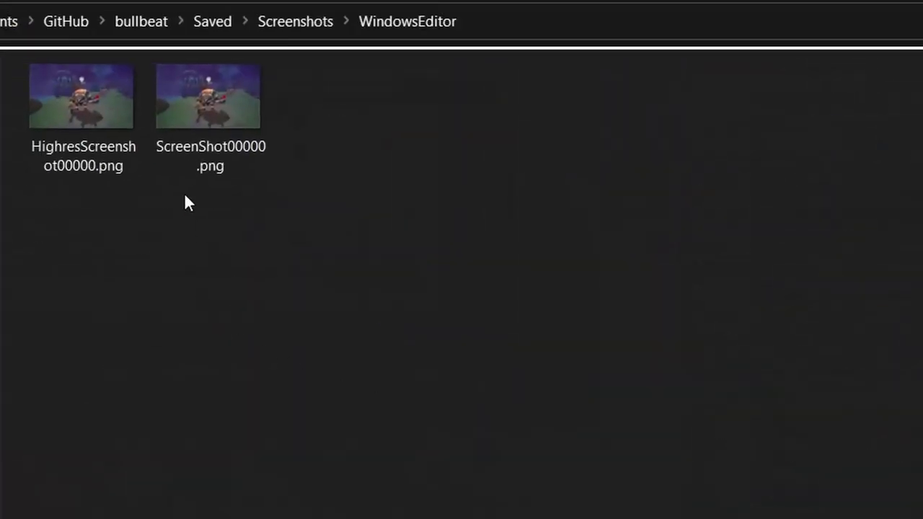
pyautogui.doubleClick(191, 125)
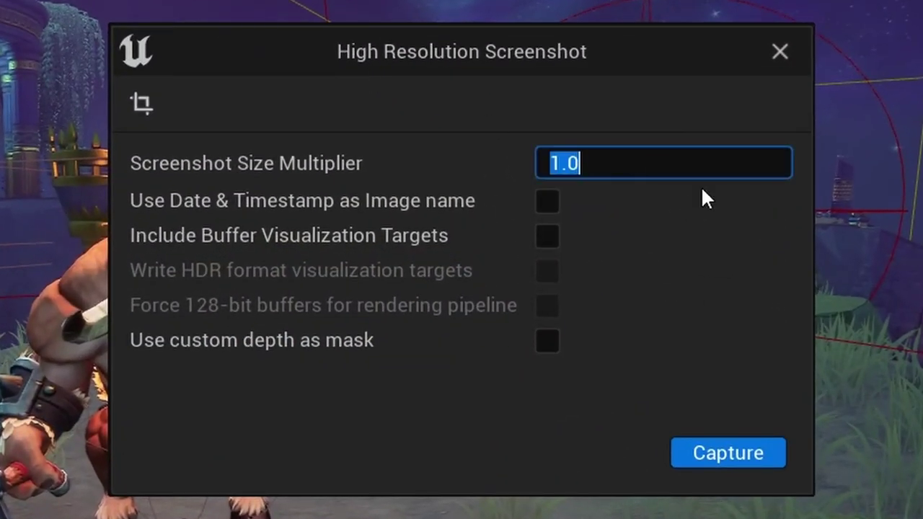
# Set the screenshot size multiplier to 4 and capture HighresScreenshot00001.png at 5688 x 3500.
pyautogui.write('2')
pyautogui.press('Return')
pyautogui.write('4')
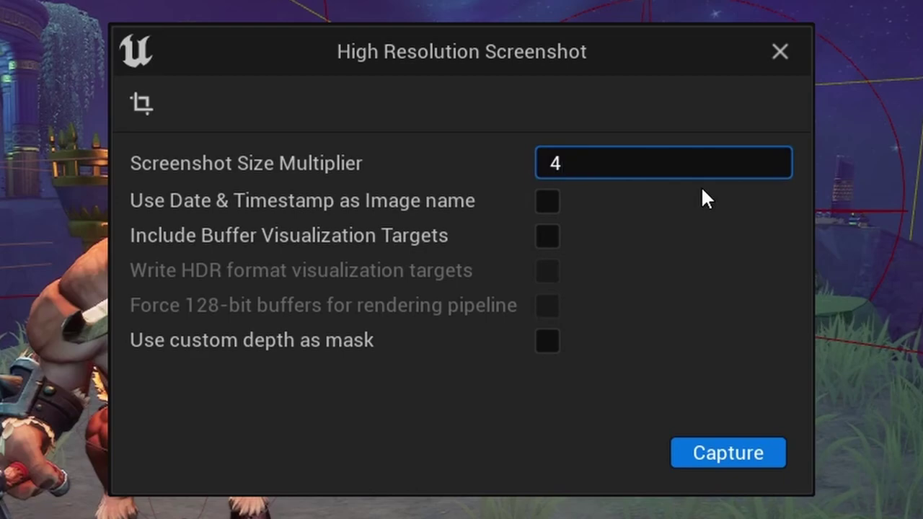
pyautogui.press('Return')
pyautogui.click(569, 58)
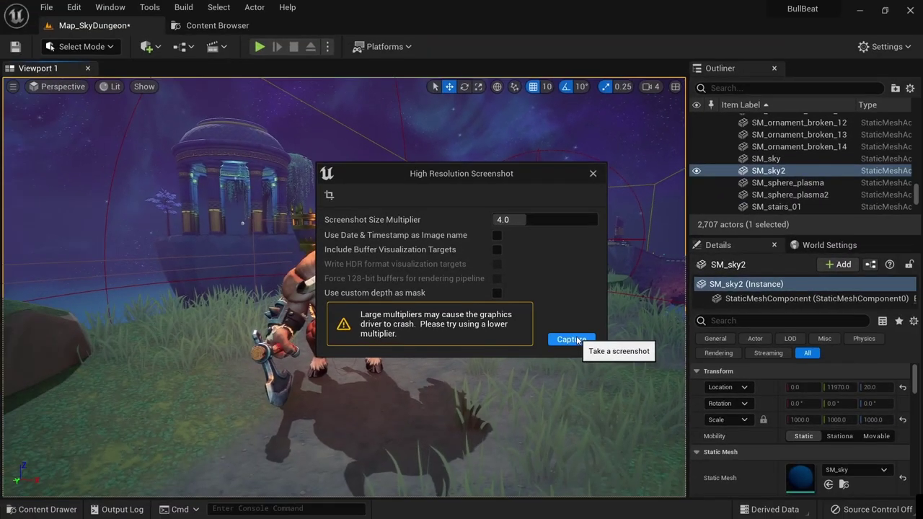
pyautogui.click(571, 339)
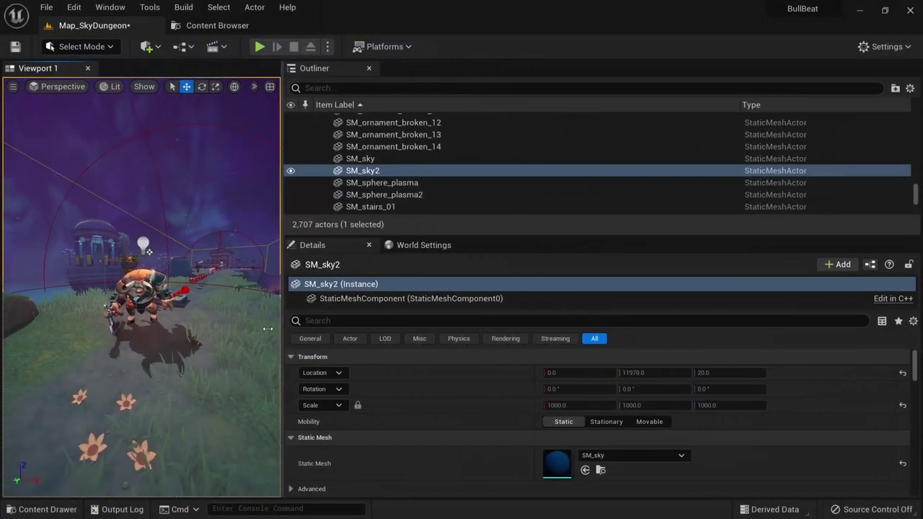
# Narrow the viewport to a portrait shape, capture a high-res screenshot, and open HighresScreenshot00002.png.
pyautogui.moveTo(267, 329); pyautogui.dragTo(217, 331)
pyautogui.click(13, 87)
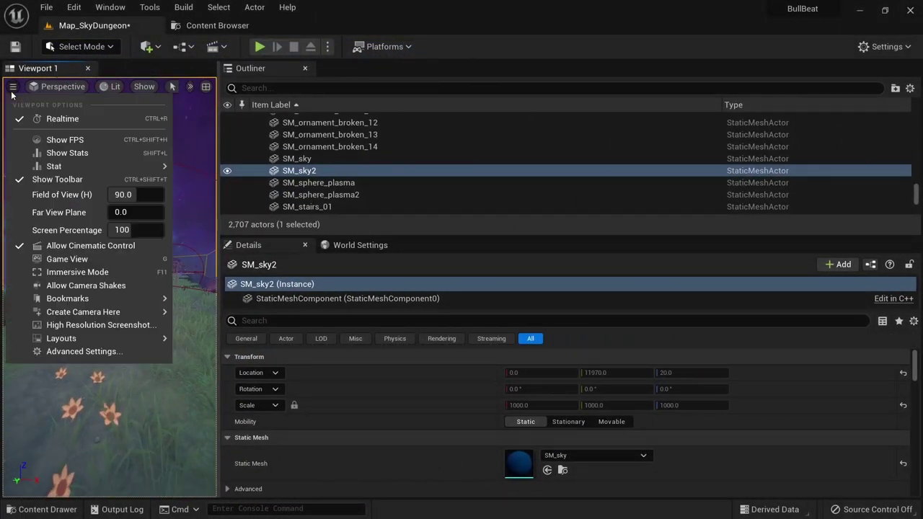
pyautogui.click(79, 326)
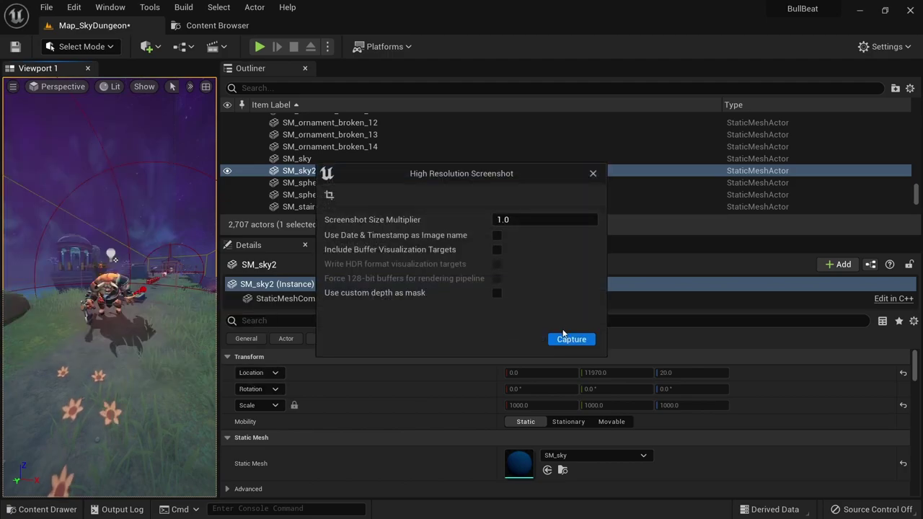
pyautogui.click(571, 344)
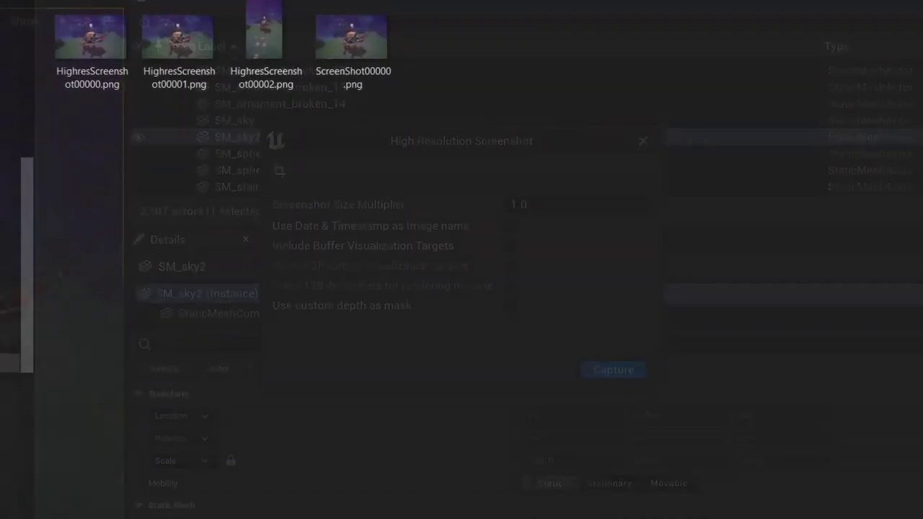
pyautogui.doubleClick(252, 40)
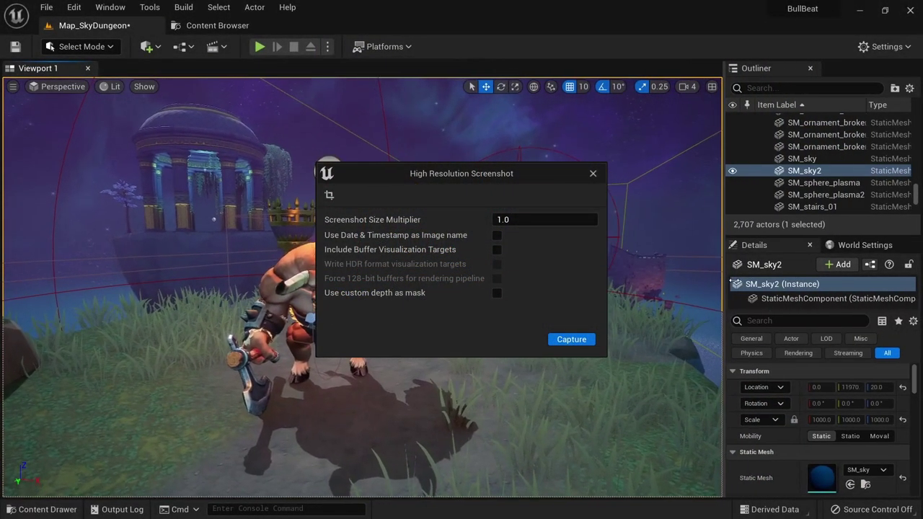
# Expand the viewport to fill the editor window and capture a full-viewport high-resolution screenshot.
pyautogui.moveTo(769, 282); pyautogui.dragTo(773, 282)
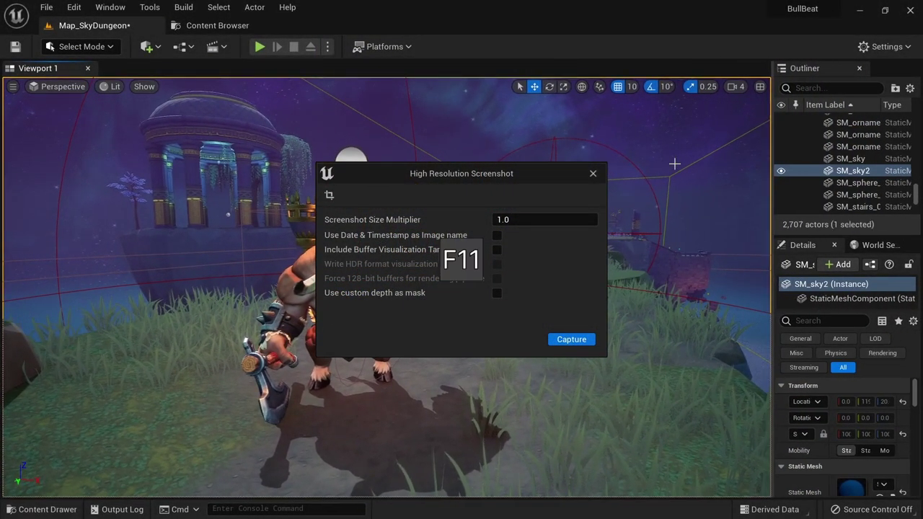
pyautogui.press('F11')
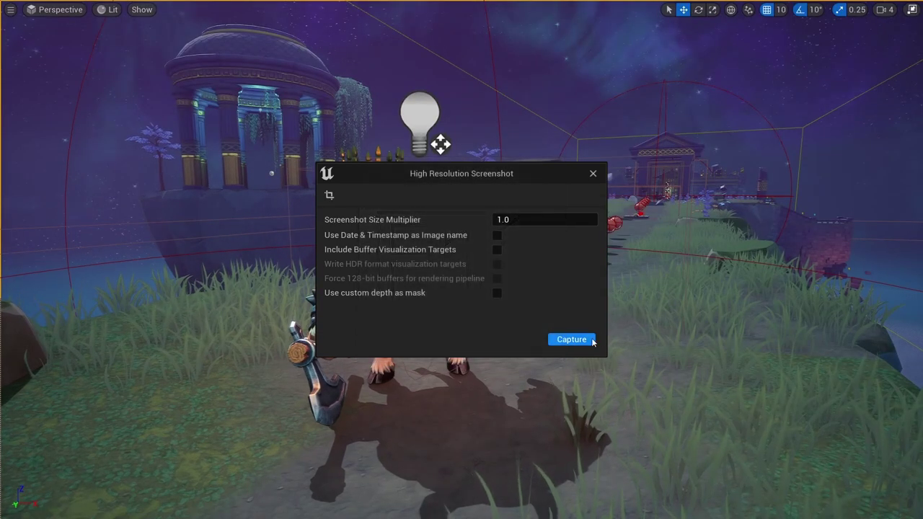
pyautogui.click(591, 340)
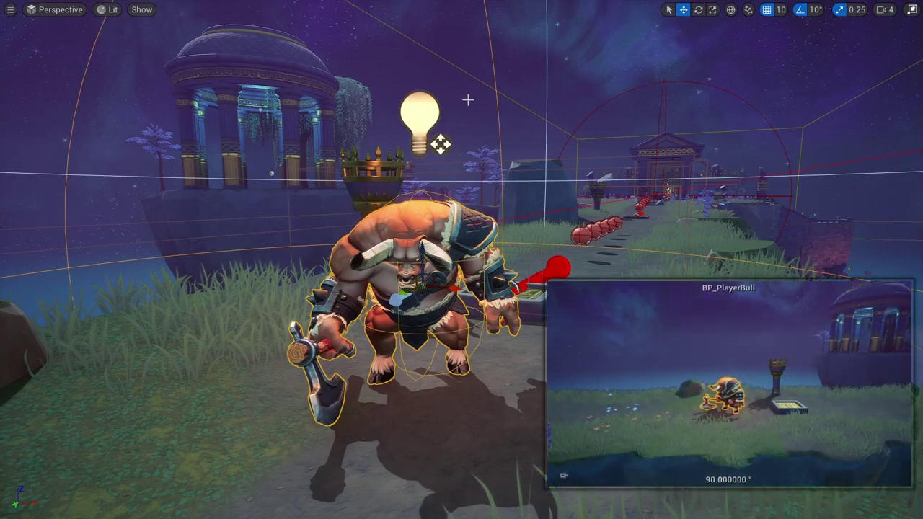
# Keep the minotaur selected, switch to the clean game view, and reopen the high-resolution screenshot settings.
pyautogui.click(621, 229)
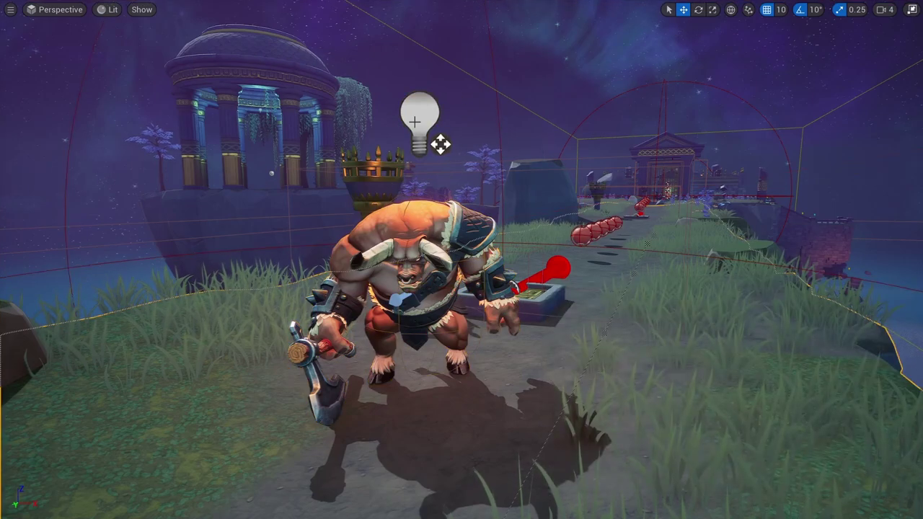
pyautogui.hotkey('ctrl', 'z')
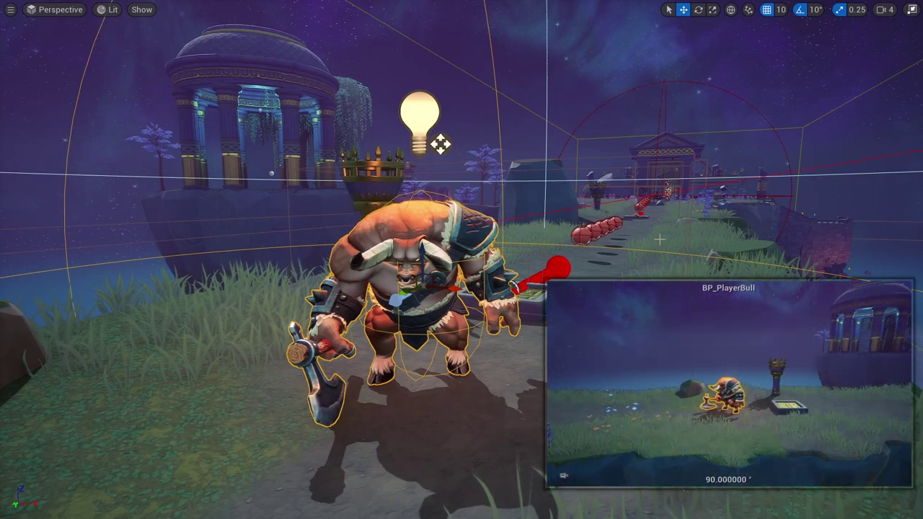
pyautogui.press('g')
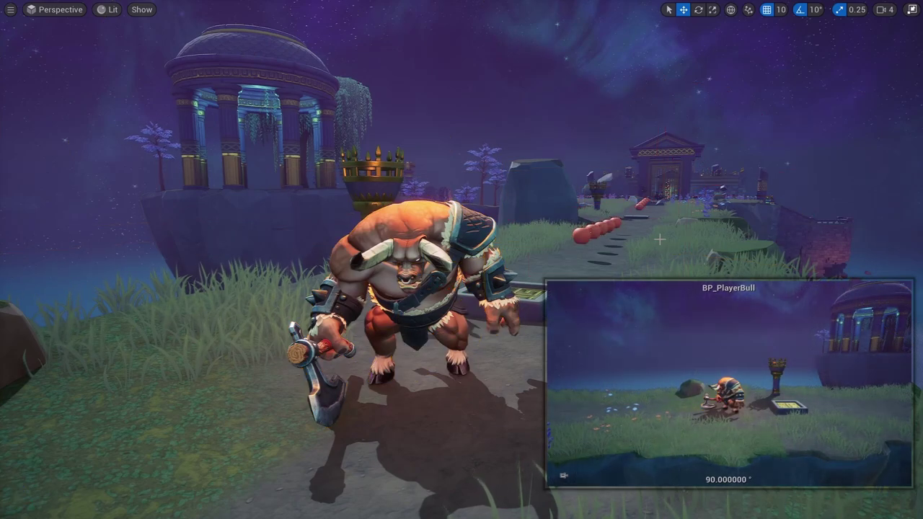
pyautogui.press('g')
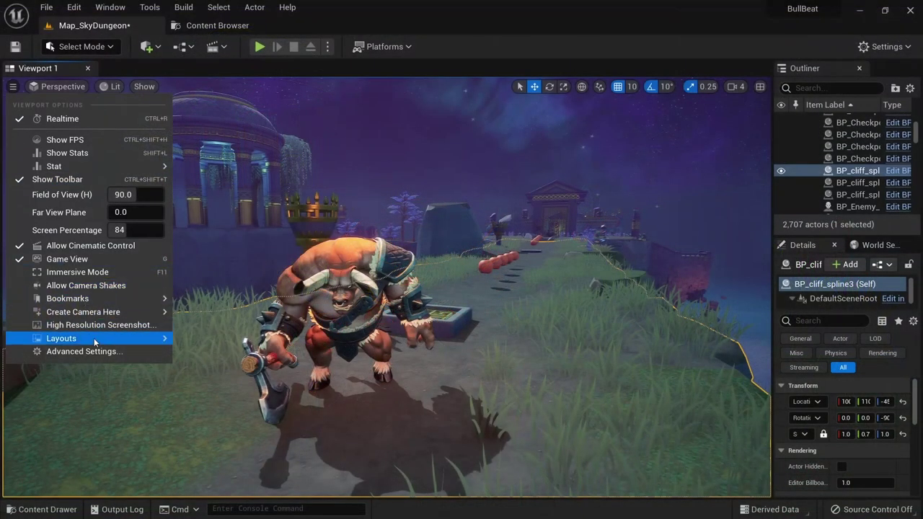
pyautogui.click(93, 325)
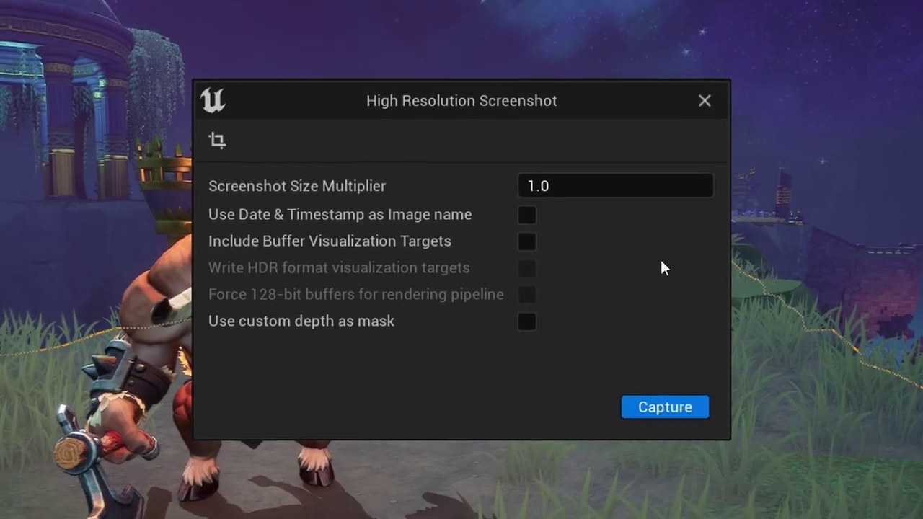
# Select BP_PlayerBull's CharacterMesh0, Axe, both bracelets, ShoulderStrap, Belt and Sunglasses components.
pyautogui.click(593, 173)
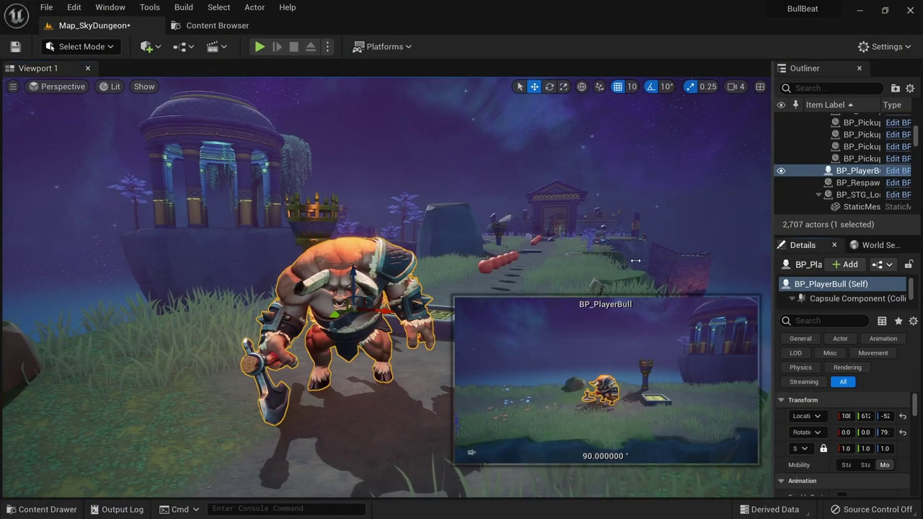
pyautogui.moveTo(778, 257); pyautogui.dragTo(595, 185)
pyautogui.moveTo(741, 267); pyautogui.dragTo(741, 337)
pyautogui.click(677, 262)
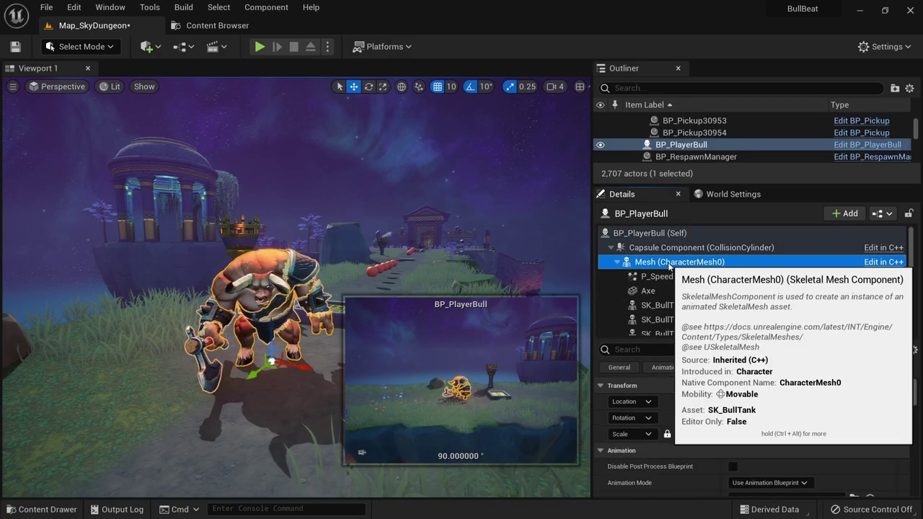
pyautogui.keyDown('ctrl'); pyautogui.click(649, 290); pyautogui.keyUp('ctrl')
pyautogui.keyDown('ctrl'); pyautogui.click(706, 305); pyautogui.keyUp('ctrl')
pyautogui.keyDown('ctrl'); pyautogui.click(712, 319); pyautogui.keyUp('ctrl')
pyautogui.scroll(-1, 721, 317)
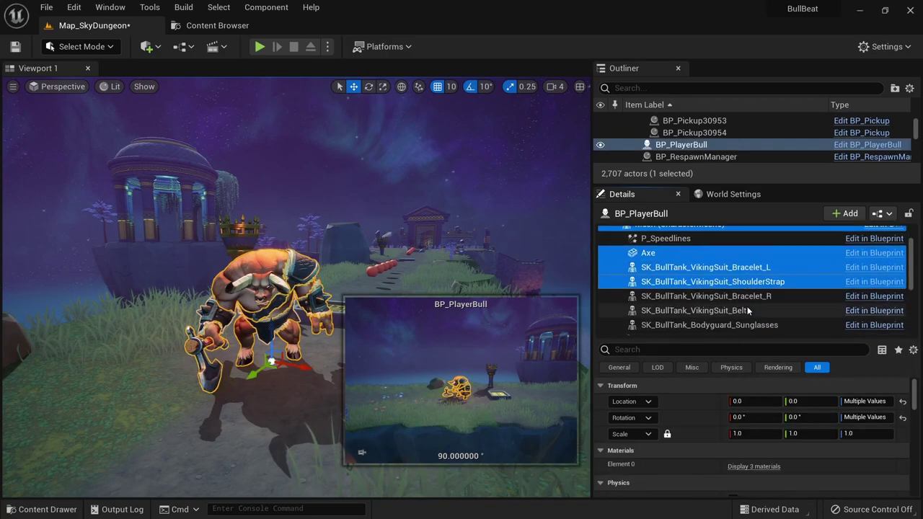
pyautogui.keyDown('ctrl'); pyautogui.click(706, 291); pyautogui.keyUp('ctrl')
pyautogui.keyDown('ctrl'); pyautogui.click(694, 305); pyautogui.keyUp('ctrl')
pyautogui.keyDown('ctrl'); pyautogui.click(709, 319); pyautogui.keyUp('ctrl')
pyautogui.scroll(-1, 764, 298)
pyautogui.scroll(-1, 764, 298)
pyautogui.scroll(1, 706, 269)
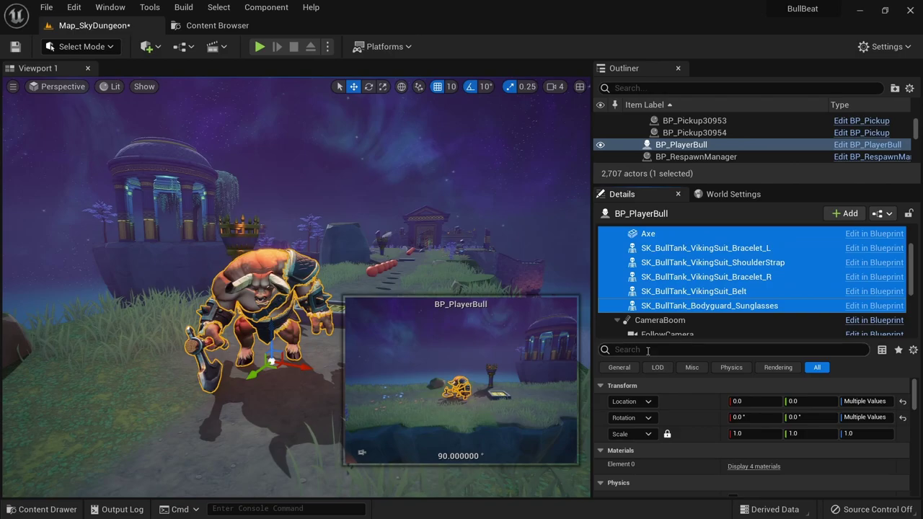
# Search 'custom depth' and enable Render CustomDepth Pass on the selected components.
pyautogui.click(650, 350)
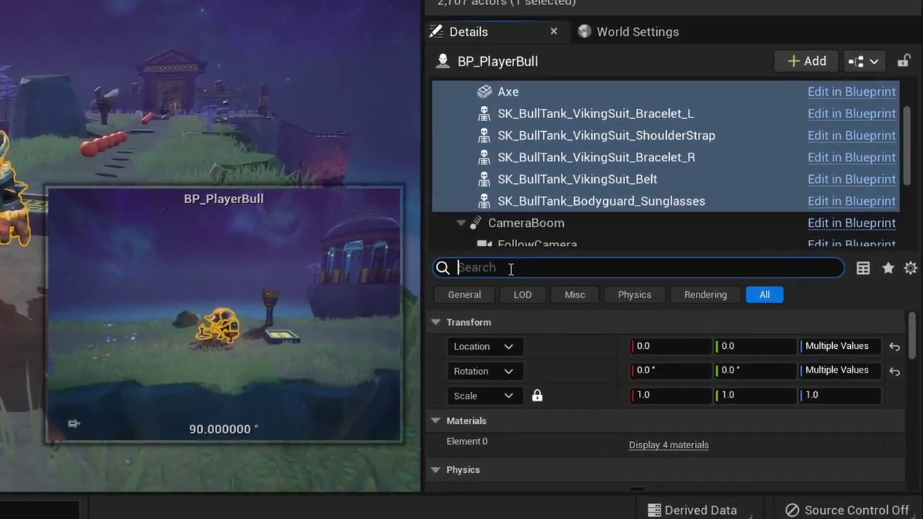
pyautogui.write('custom')
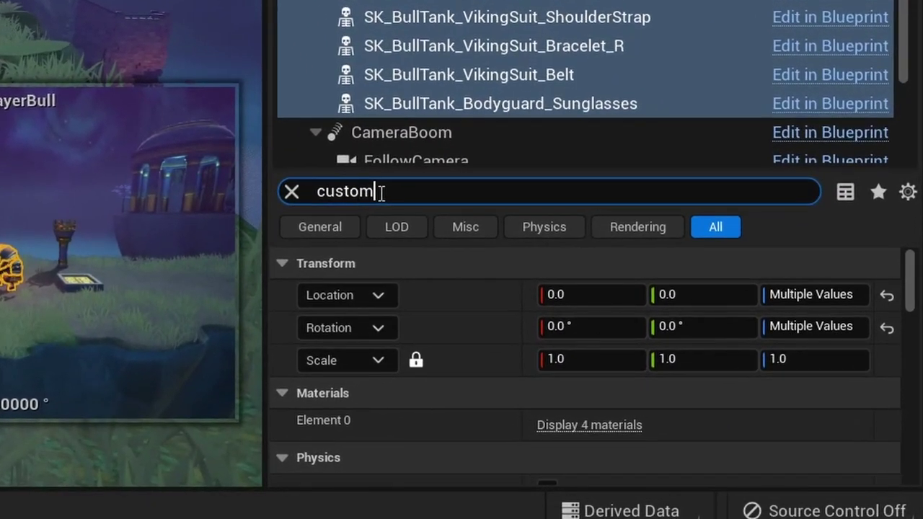
pyautogui.write(' depth')
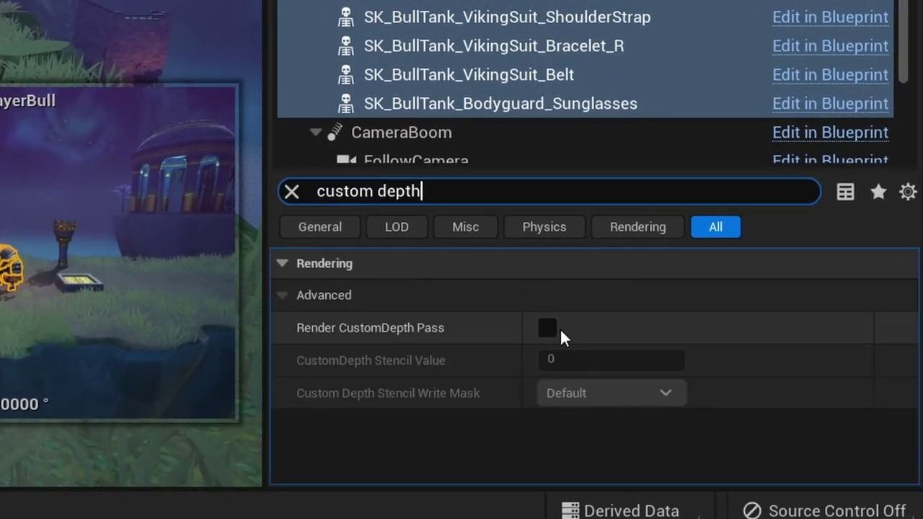
pyautogui.click(548, 327)
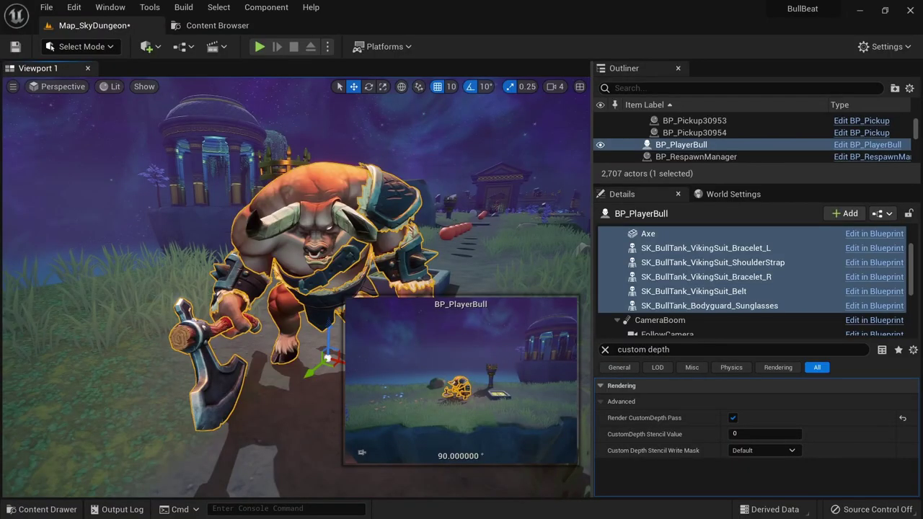
pyautogui.click(53, 98)
# Enable 'Use custom depth as mask' in the High Resolution Screenshot settings.
pyautogui.click(12, 86)
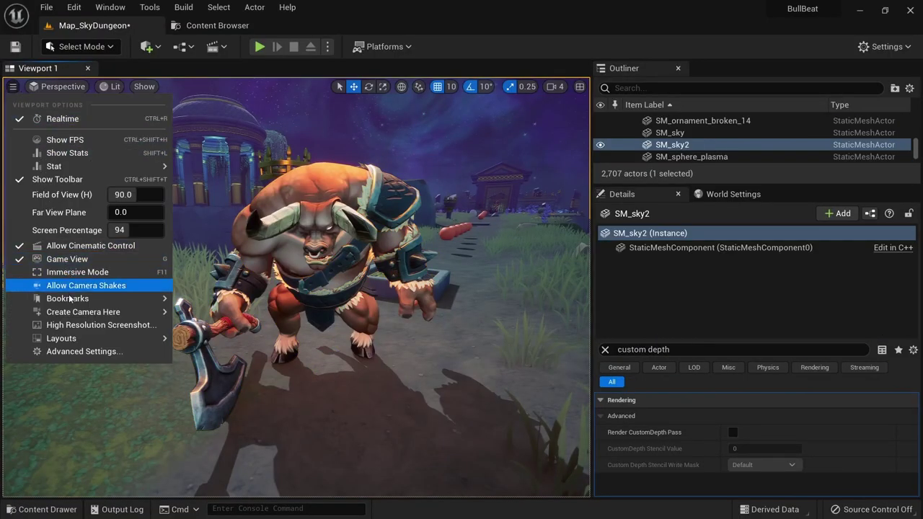
pyautogui.click(100, 325)
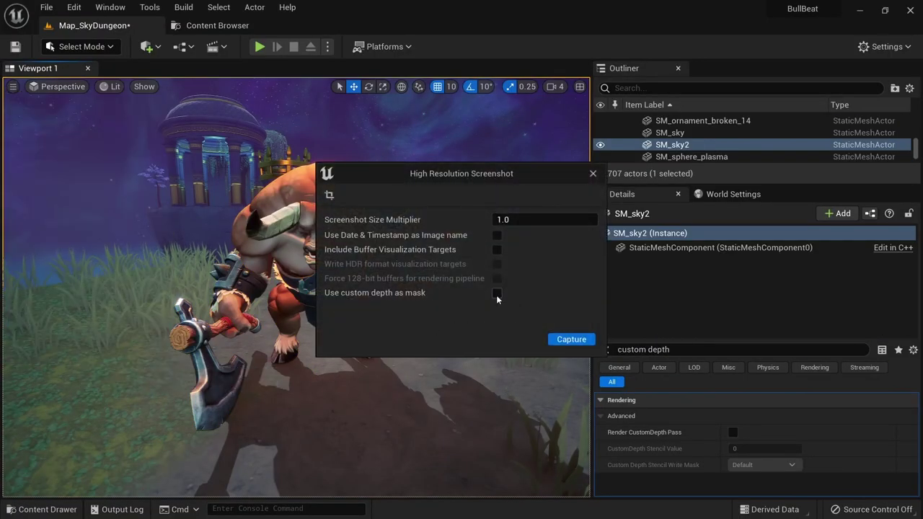
pyautogui.click(496, 293)
pyautogui.moveTo(390, 173); pyautogui.dragTo(591, 101)
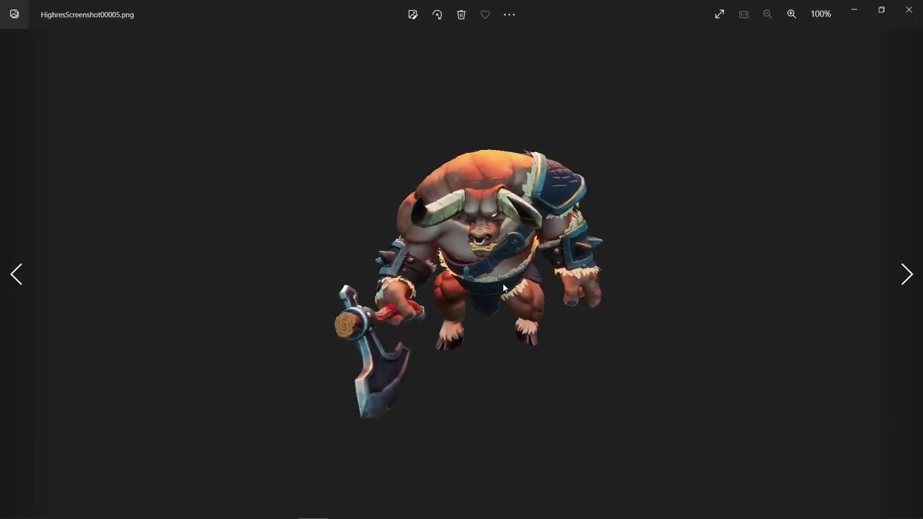
# Zoom into HighresScreenshot00005.png in Photos, then show the Content Drawer on the Player folder.
pyautogui.scroll(3, 503, 288)
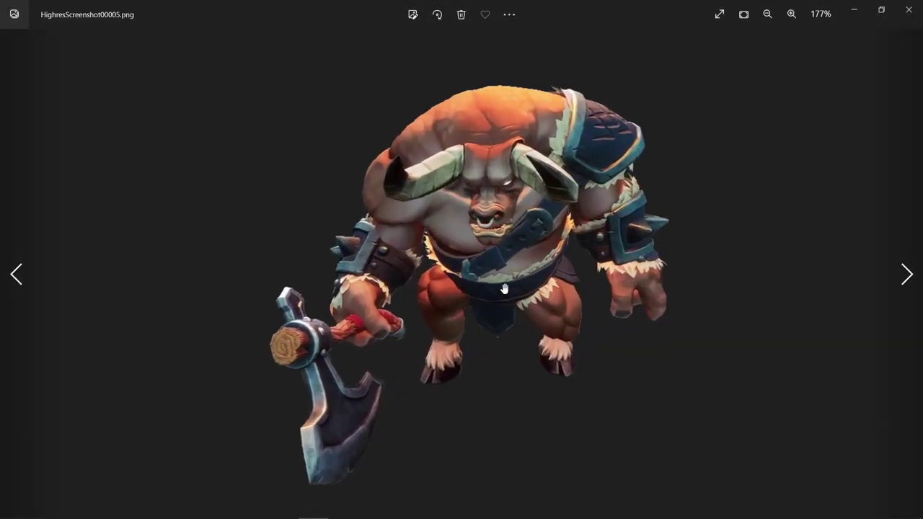
pyautogui.scroll(2, 432, 308)
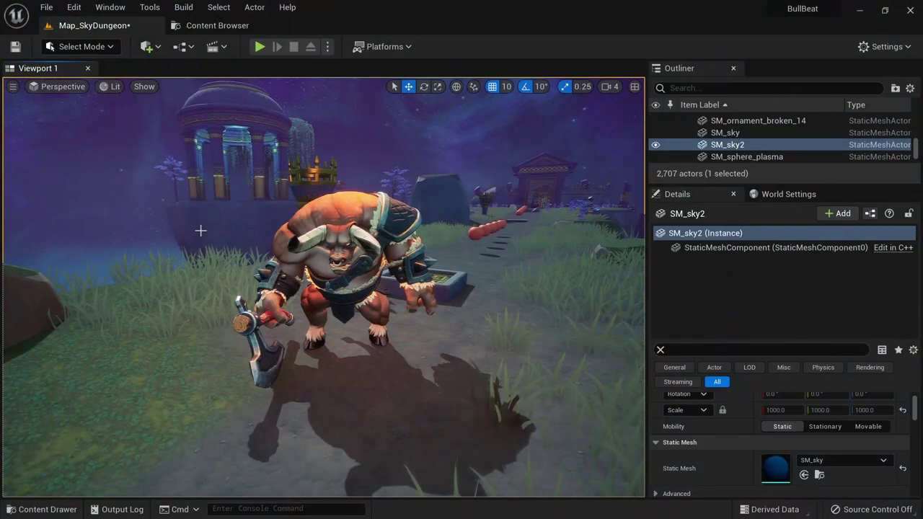
pyautogui.hotkey('ctrl', 'space')
# Create a Level Sequence named NewLevelSequence in the Player folder and open it in Sequencer.
pyautogui.rightClick(374, 401)
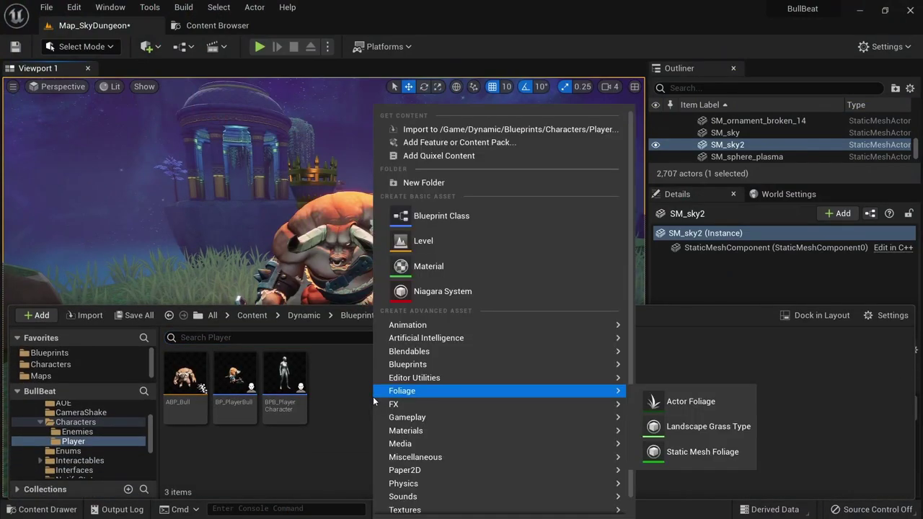
pyautogui.moveTo(434, 331)
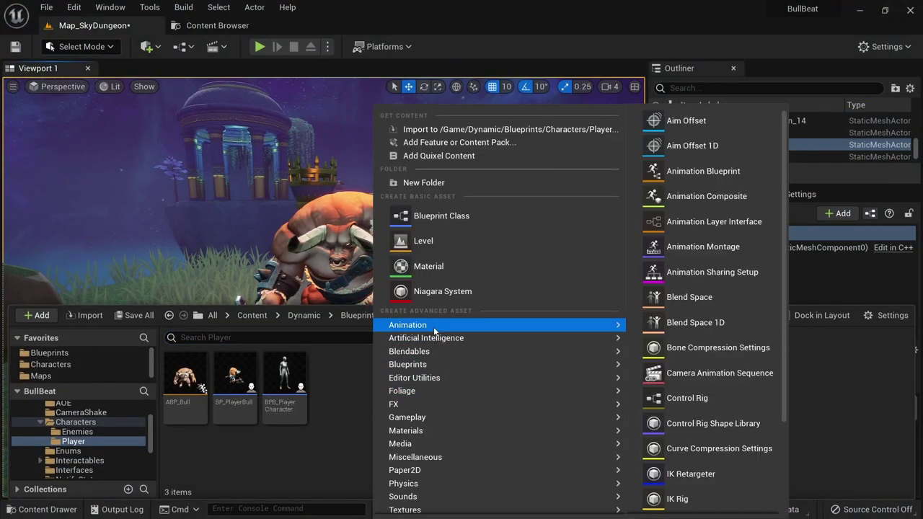
pyautogui.scroll(-3, 704, 347)
pyautogui.scroll(-1, 704, 348)
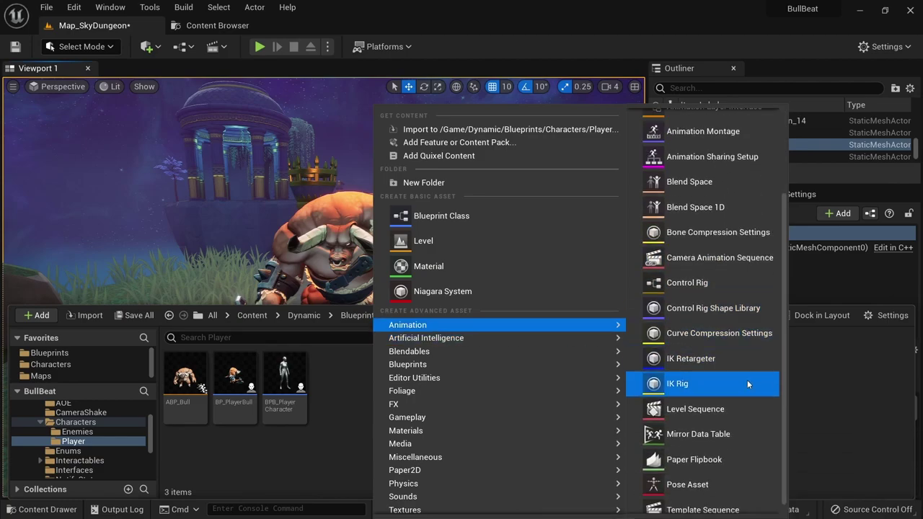
pyautogui.click(725, 410)
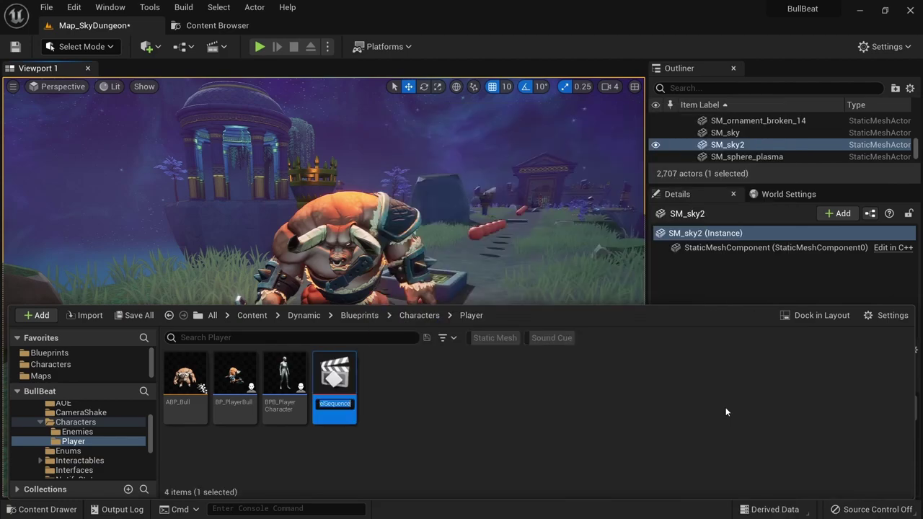
pyautogui.doubleClick(324, 393)
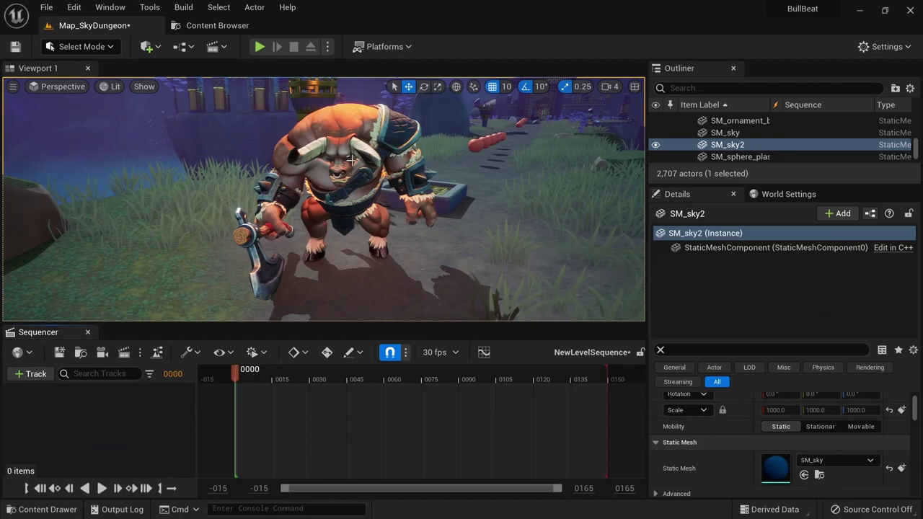
# Add BP_PlayerBull to the sequence with a CharacterMesh0 track, then browse that track's animation options.
pyautogui.click(351, 159)
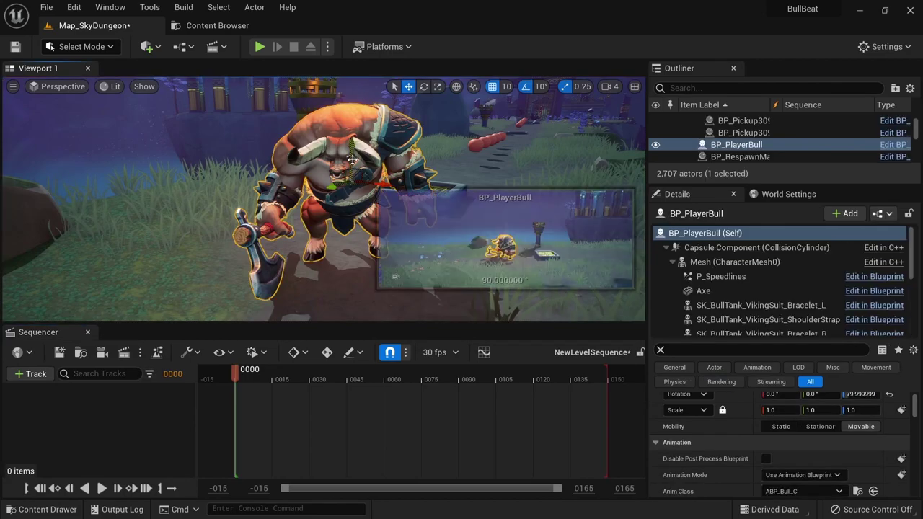
pyautogui.click(41, 376)
pyautogui.moveTo(110, 163)
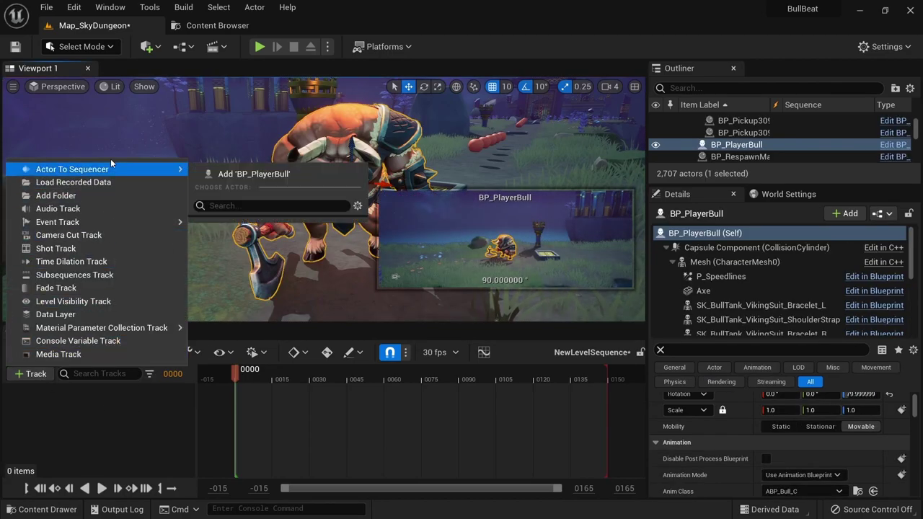
pyautogui.click(244, 173)
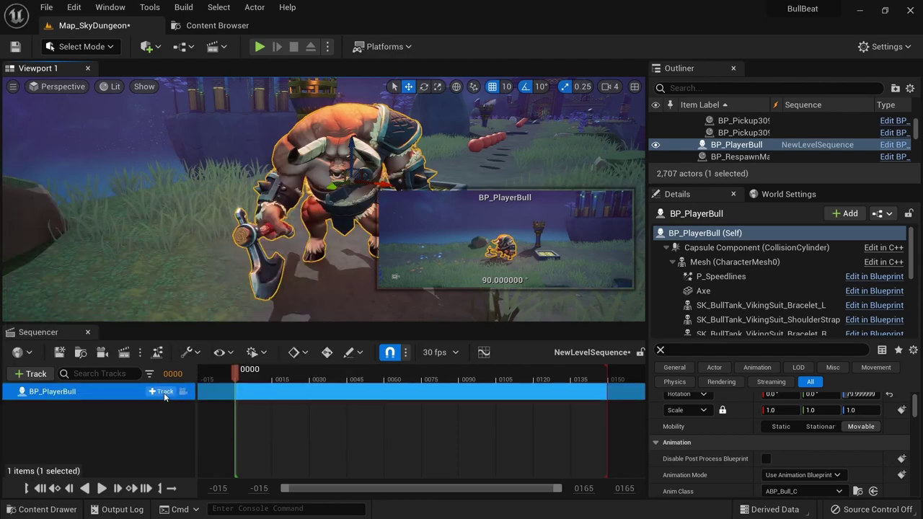
pyautogui.click(163, 391)
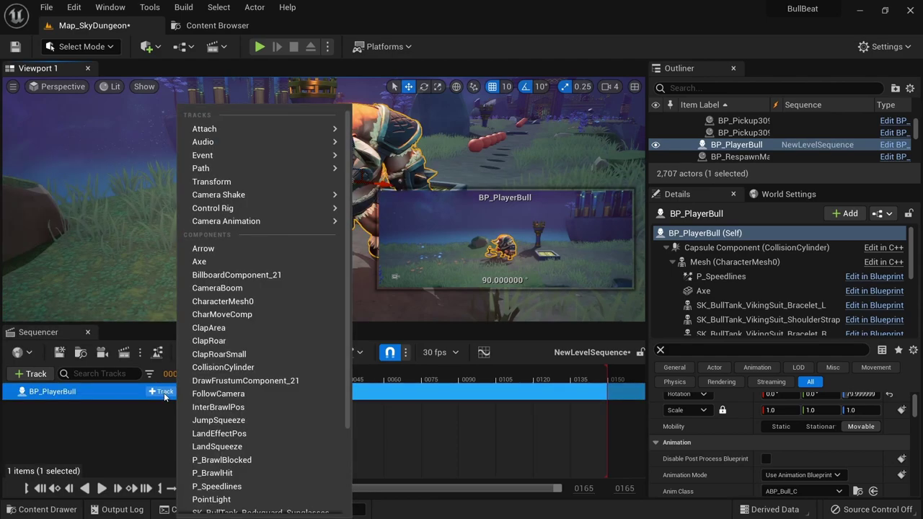
pyautogui.click(281, 300)
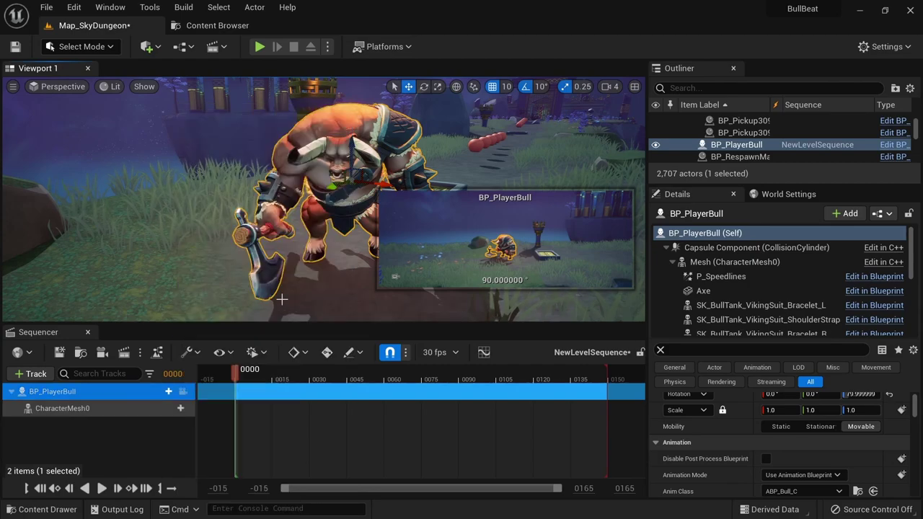
pyautogui.click(175, 409)
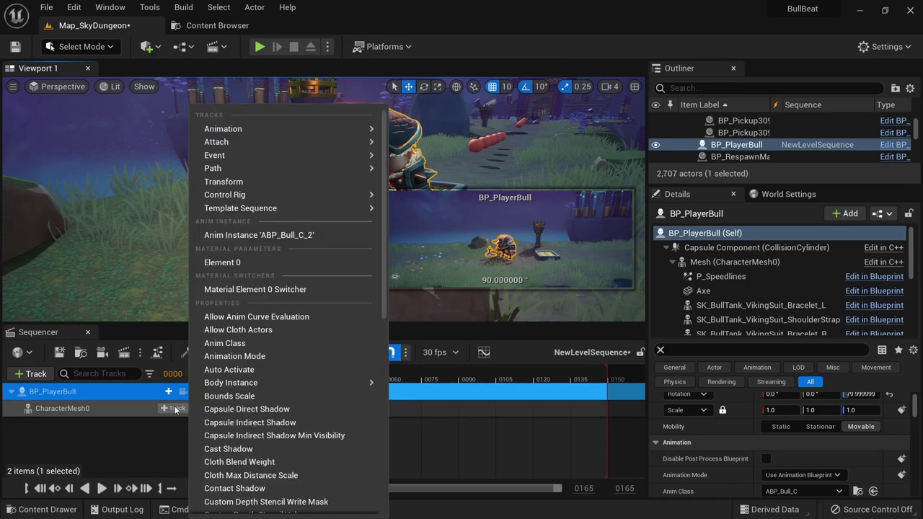
pyautogui.moveTo(245, 128)
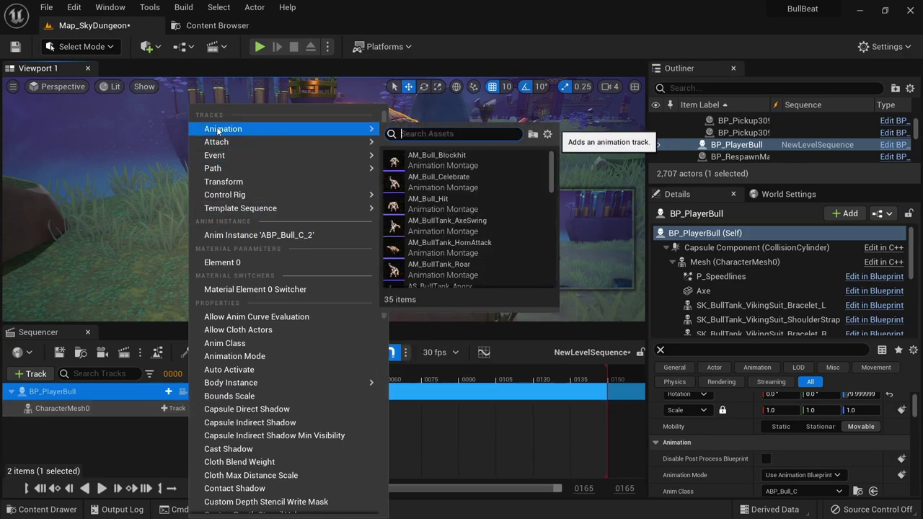
pyautogui.scroll(-3, 461, 202)
# Add the AS_BullTank clip to the bull and scrub its animation to frame 0011.
pyautogui.click(442, 198)
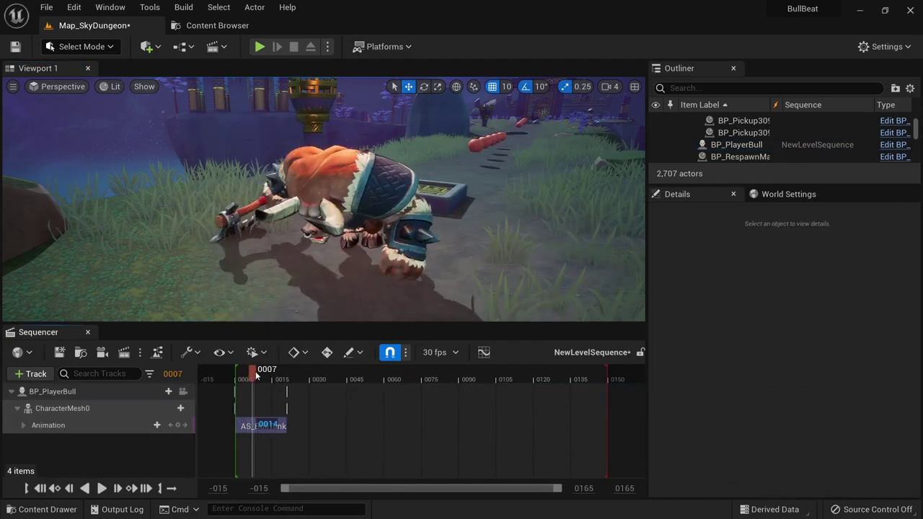
pyautogui.moveTo(266, 375); pyautogui.dragTo(250, 373)
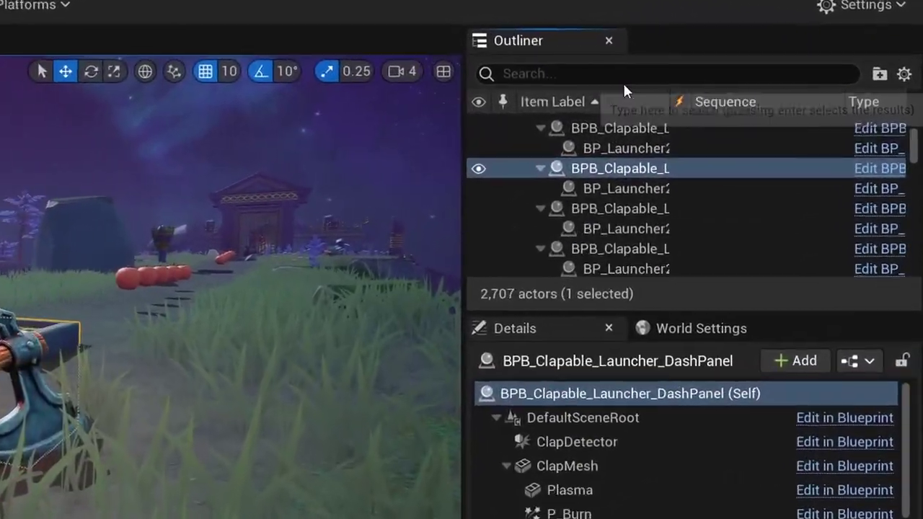
# Find and select the existing PostProcessVolume in the Outliner by searching 'postpro'.
pyautogui.click(710, 75)
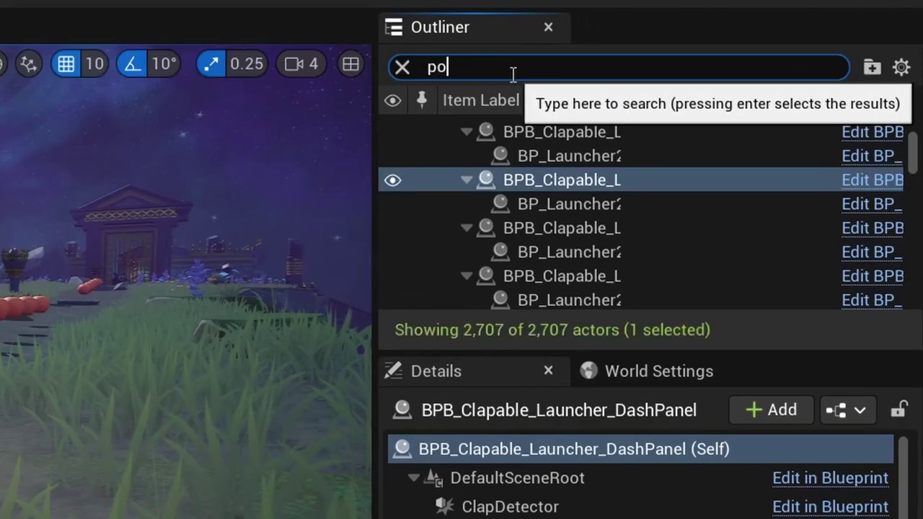
pyautogui.write('postproc')
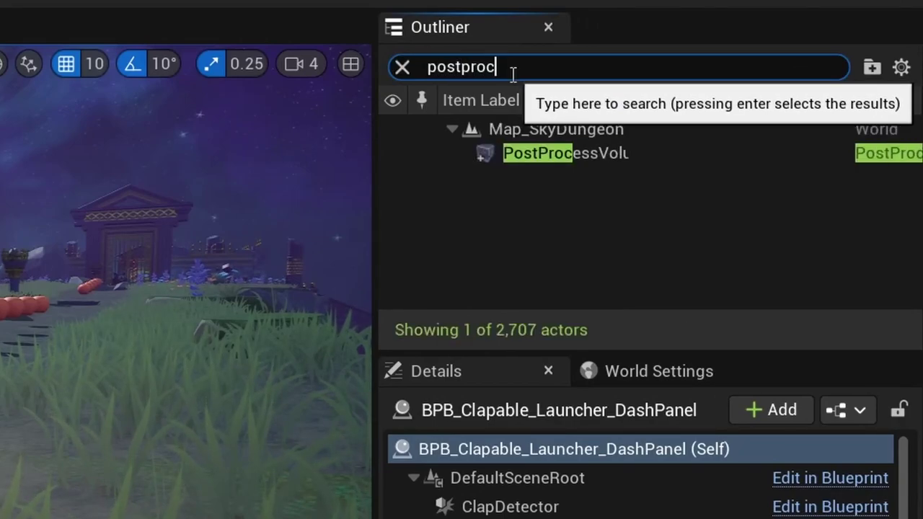
pyautogui.click(608, 152)
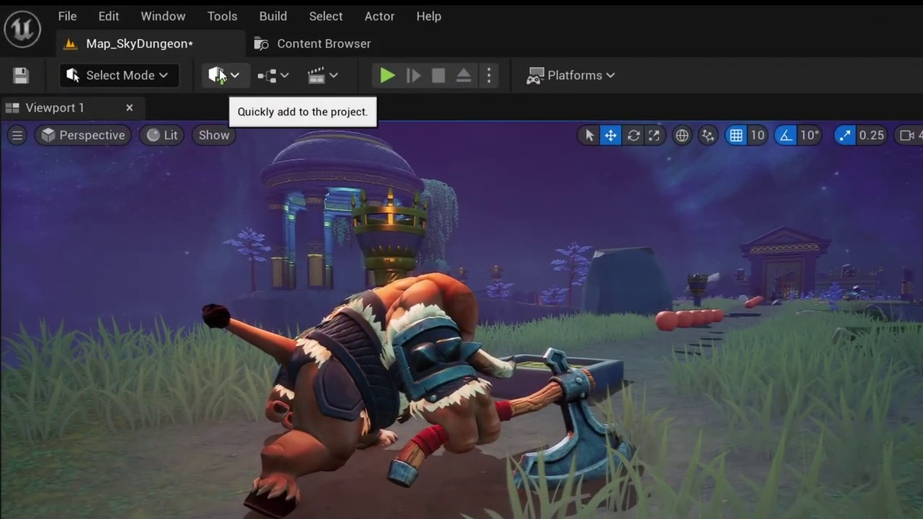
# Place a new PostProcessVolume, then delete the extra PostProcessVolume2.
pyautogui.click(220, 76)
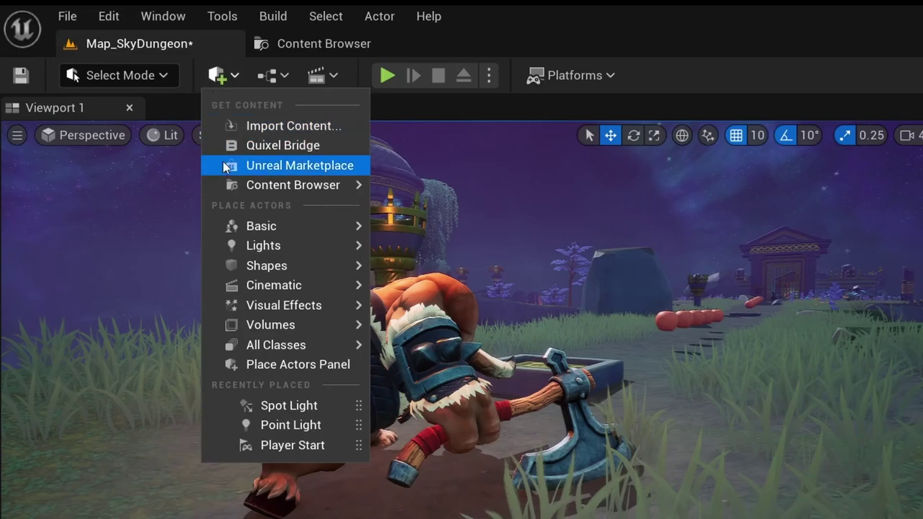
pyautogui.moveTo(301, 308)
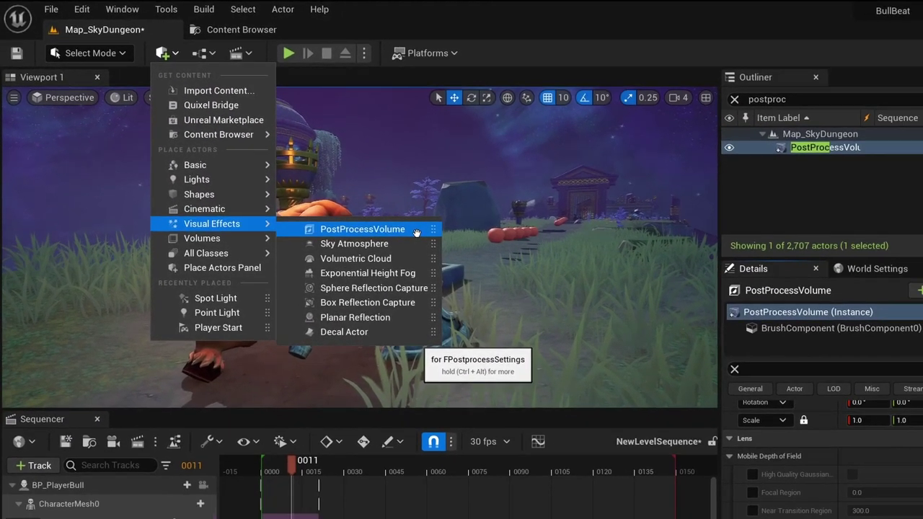
pyautogui.click(482, 269)
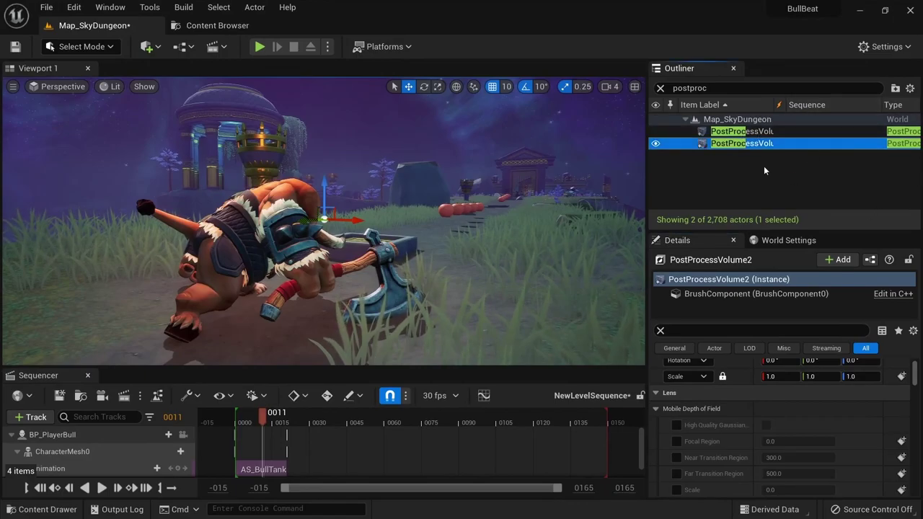
pyautogui.press('Delete')
# Filter the volume's Details for 'unbound' and enlarge the property list.
pyautogui.click(735, 330)
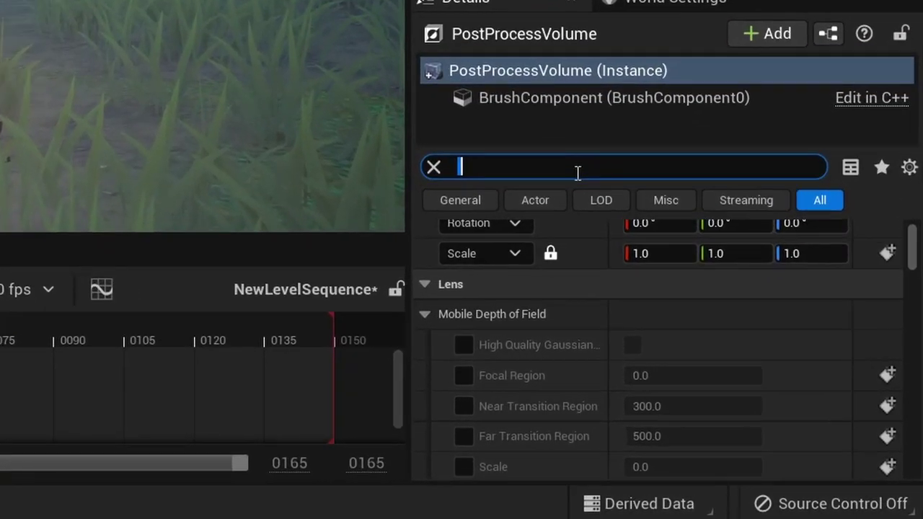
pyautogui.write('unbound')
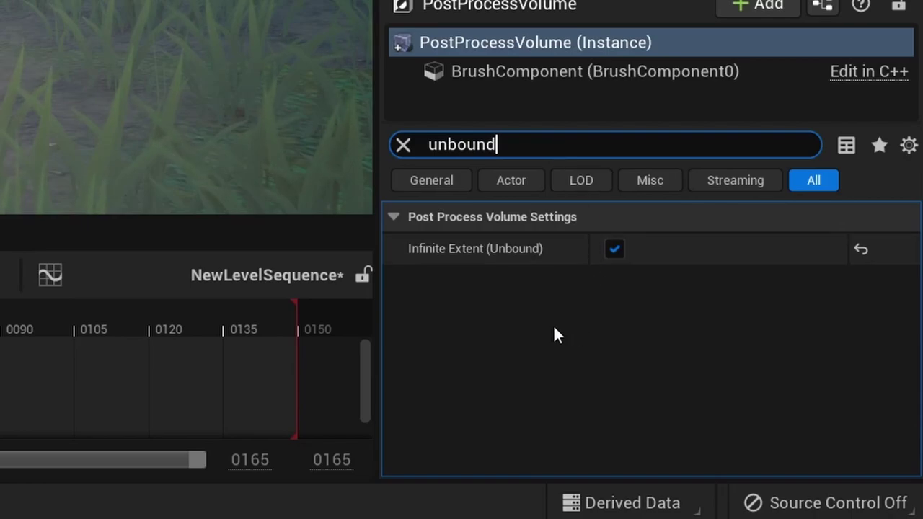
pyautogui.moveTo(451, 248)
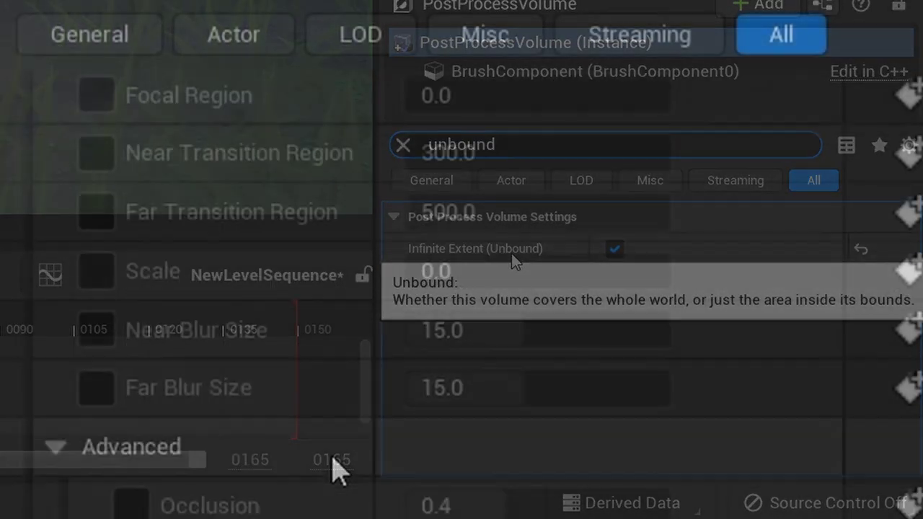
pyautogui.scroll(-10, 331, 470)
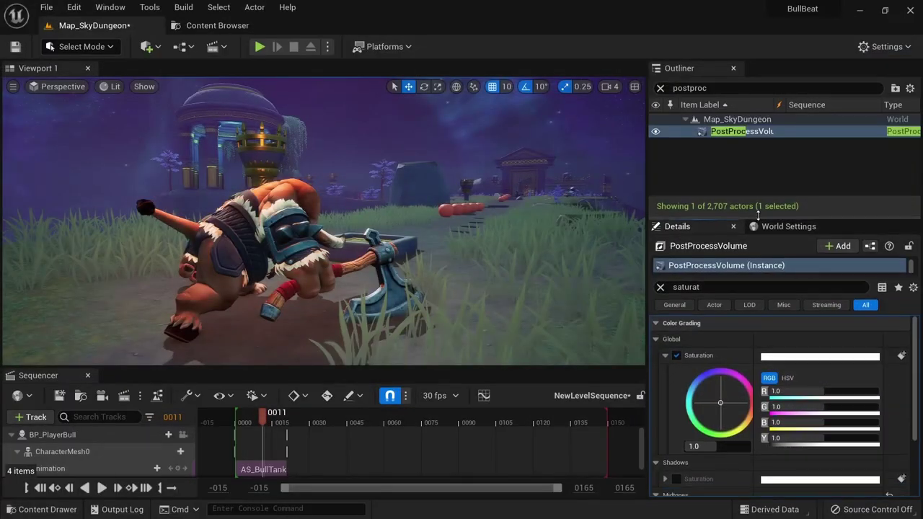
pyautogui.moveTo(757, 231); pyautogui.dragTo(757, 191)
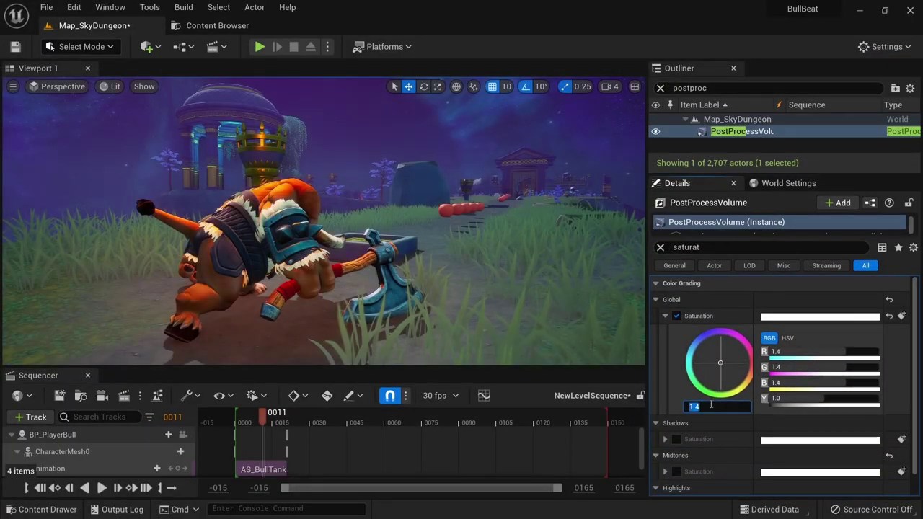
# Filter the Details for 'contrast' and enable the Global Contrast override.
pyautogui.doubleClick(715, 247)
pyautogui.write('contrast')
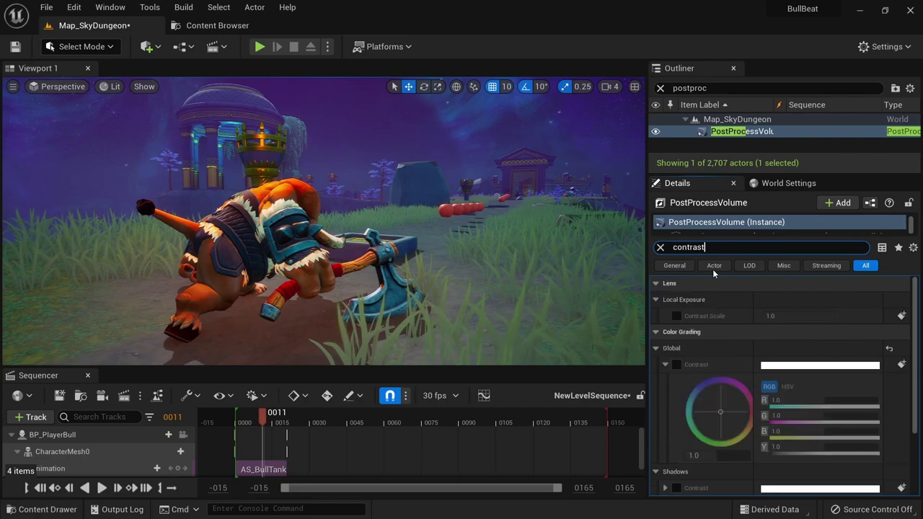
pyautogui.click(676, 365)
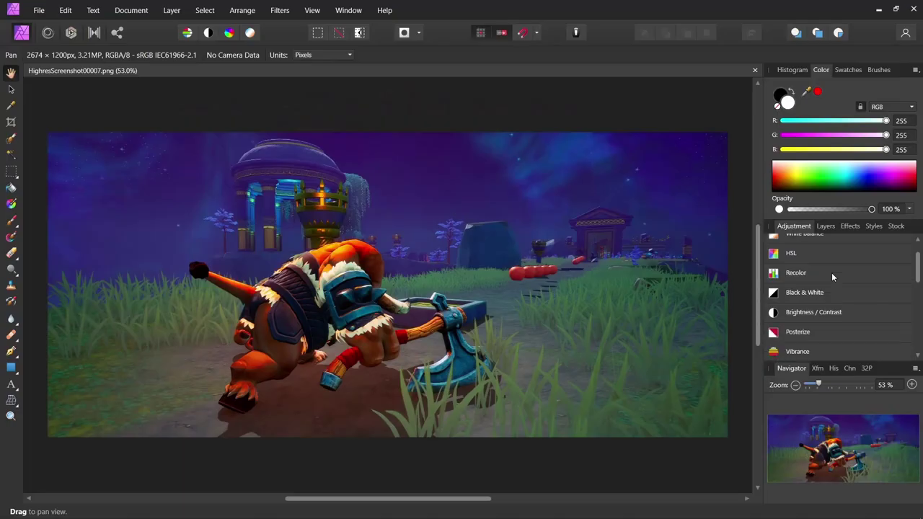
# Apply a Vibrance adjustment and add a Shadows / Highlights adjustment to the screenshot.
pyautogui.click(831, 274)
pyautogui.click(808, 309)
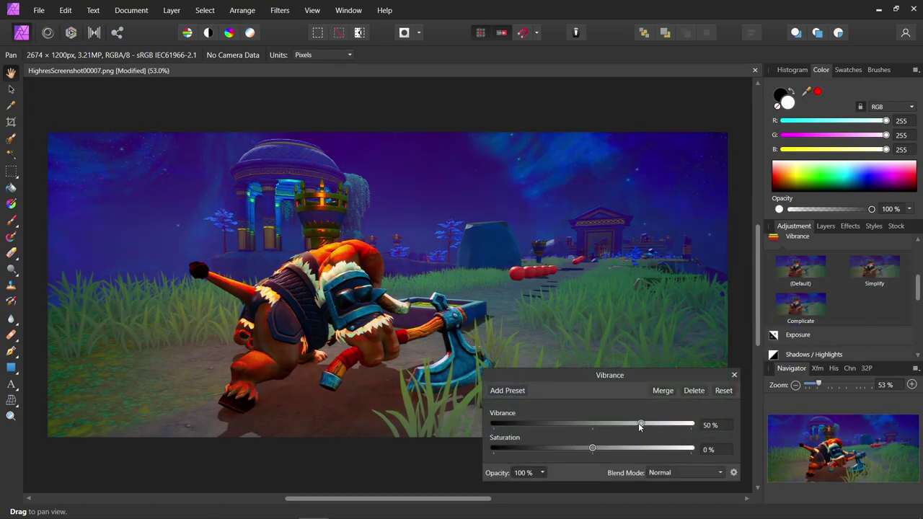
pyautogui.click(733, 374)
pyautogui.scroll(-3, 833, 326)
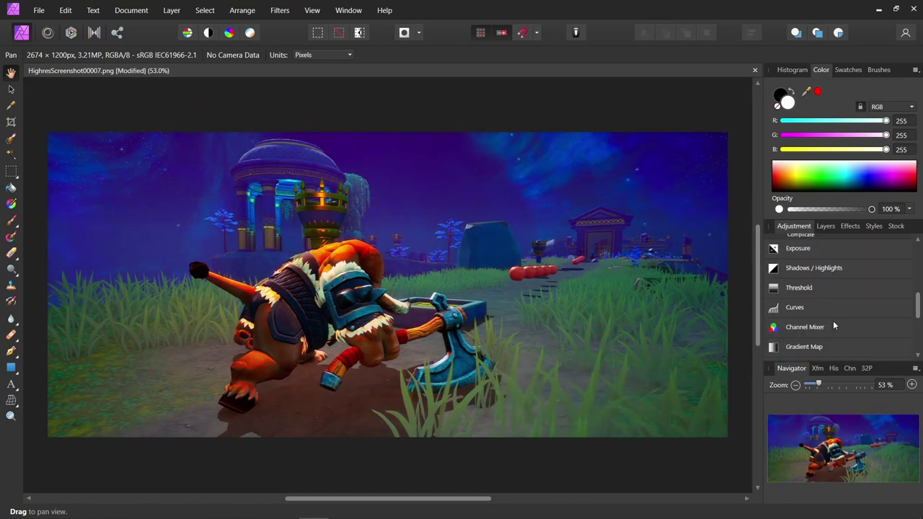
pyautogui.click(857, 267)
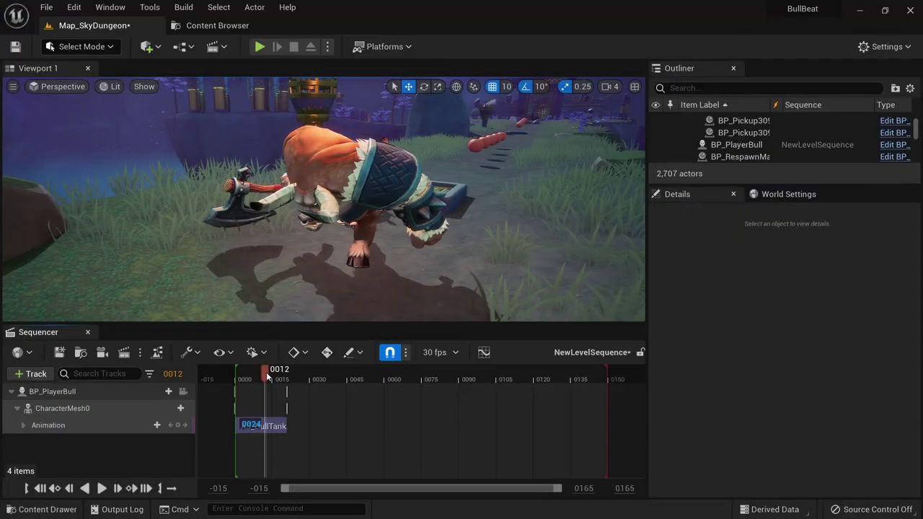
# Scrub the bull's animation in Sequencer to frame 0011 to fine-tune its pose.
pyautogui.moveTo(251, 373)
pyautogui.mouseDown()
pyautogui.moveTo(274, 373)
pyautogui.moveTo(263, 375)
pyautogui.mouseUp()
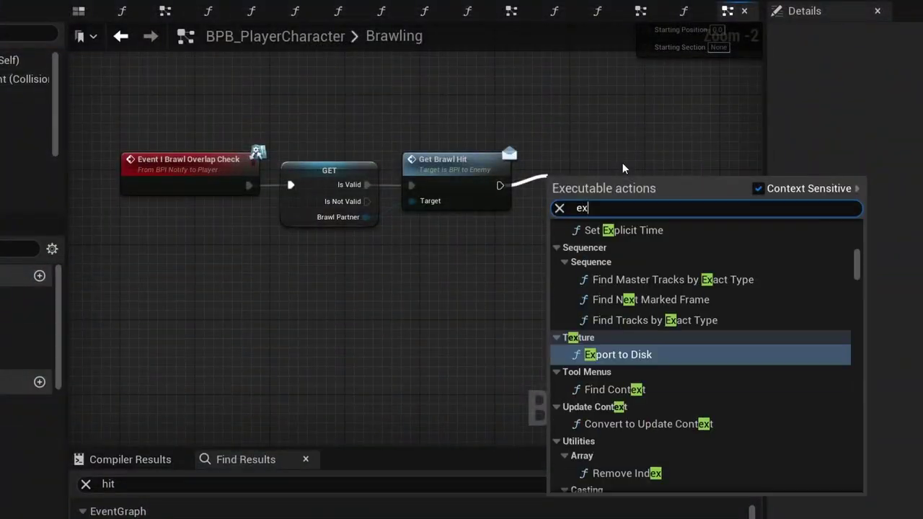
# Add an Execute Console Command node after Get Brawl Hit running HighResShot 3840x2160.
pyautogui.write('ecute con')
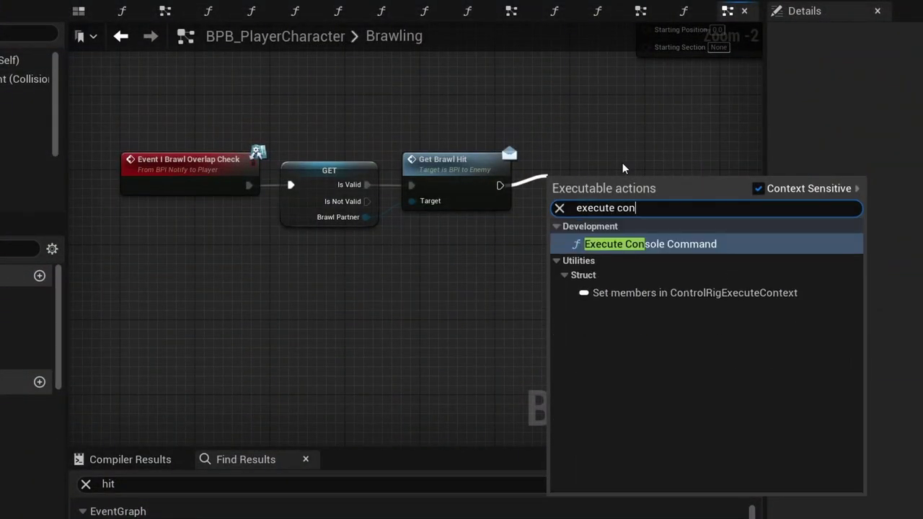
pyautogui.click(600, 221)
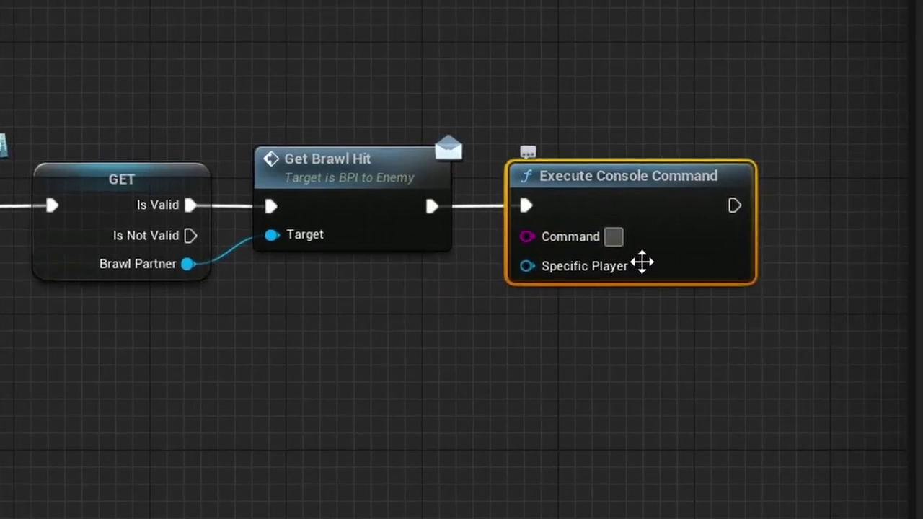
pyautogui.write('HighResShot 3840x2160')
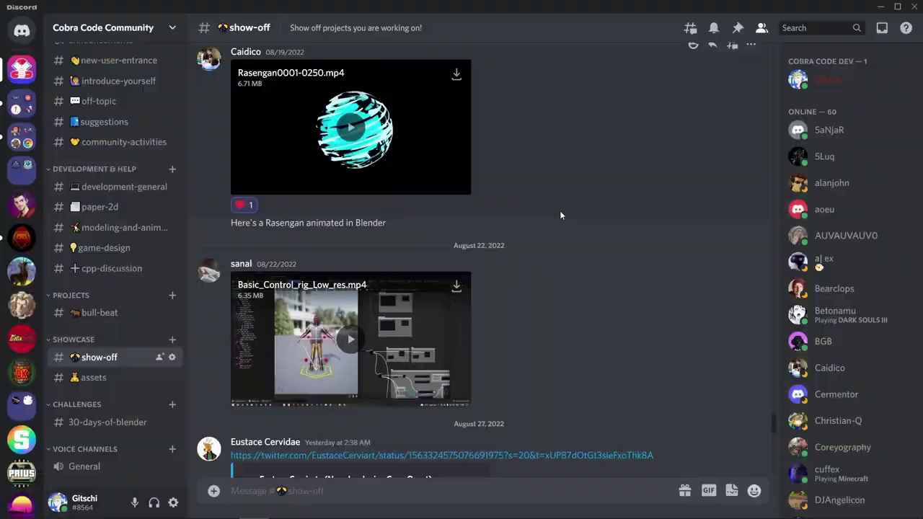
# Scroll the #show-off channel down to the August 28 post with the screenshots.
pyautogui.scroll(-4, 559, 211)
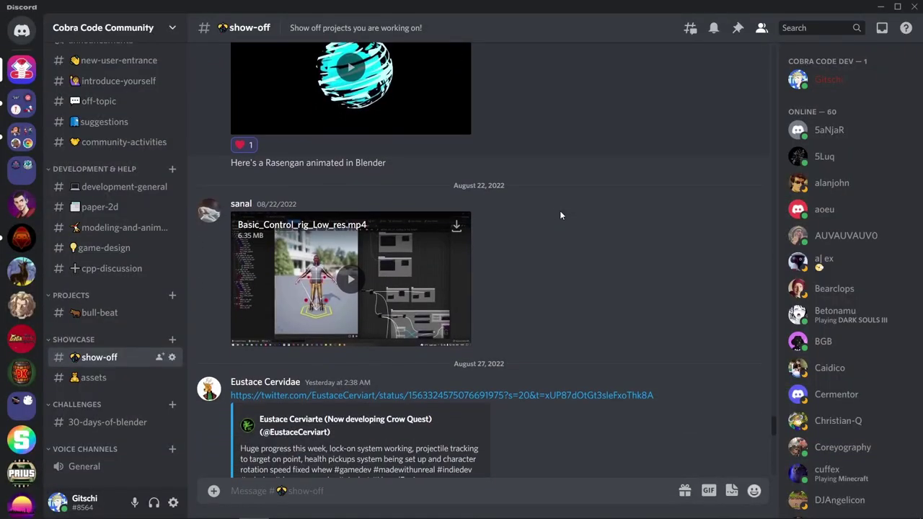
pyautogui.scroll(-3, 560, 211)
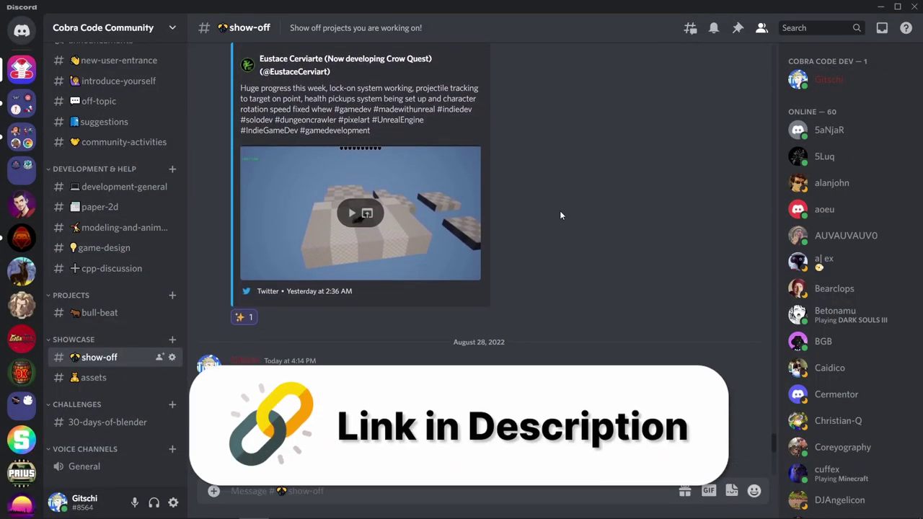
pyautogui.scroll(-4, 559, 210)
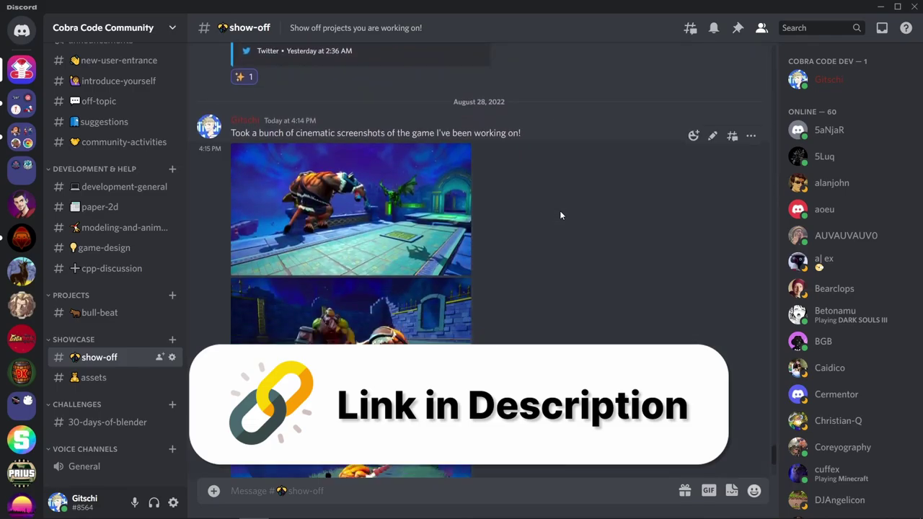
pyautogui.scroll(-1, 559, 211)
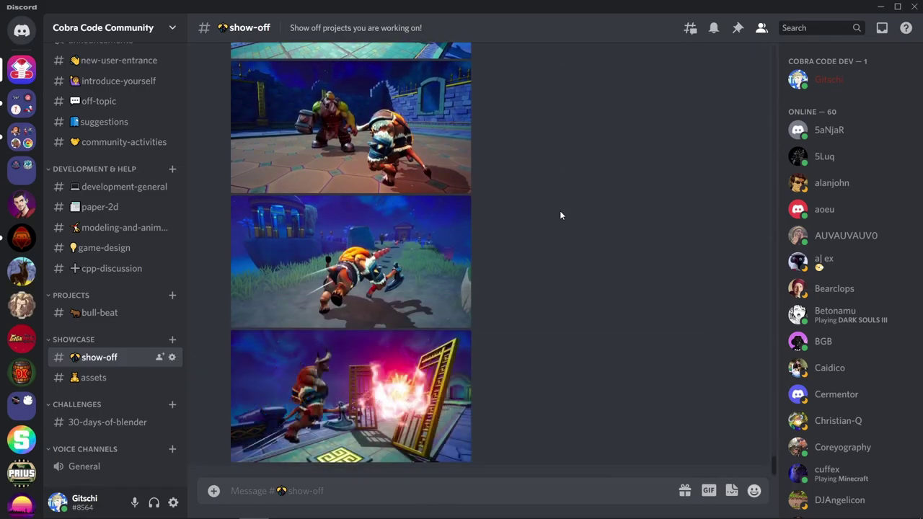